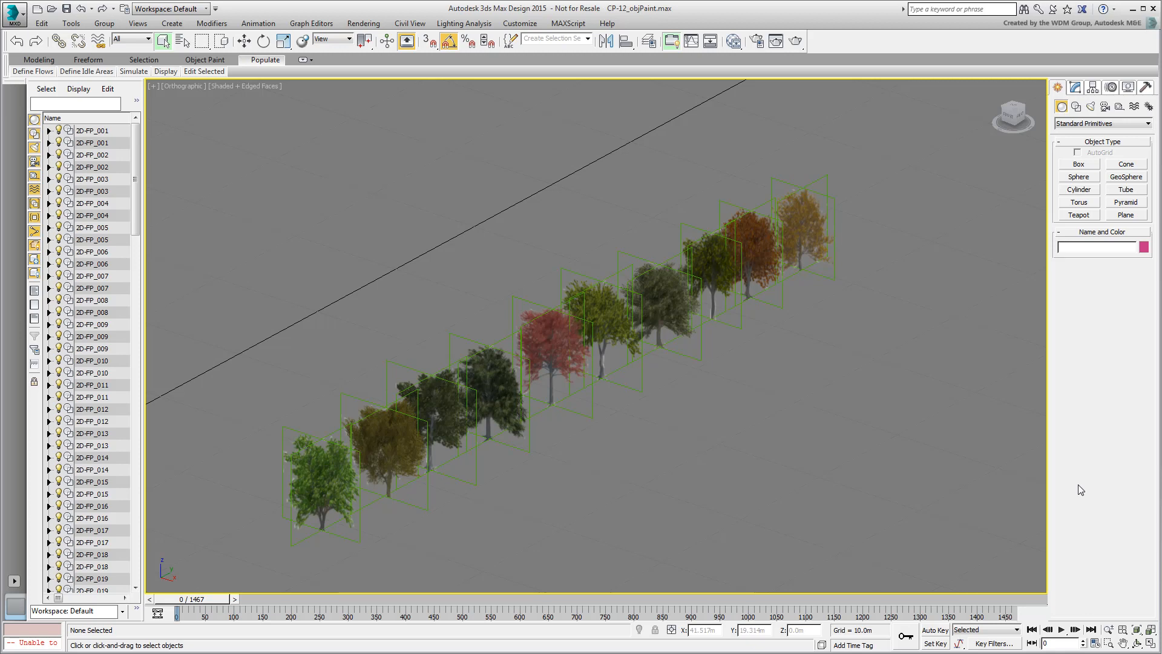
# - Select the ten trees in the row and add them to the Object Paint list of paint objects
pyautogui.moveTo(892, 184); pyautogui.dragTo(221, 544)
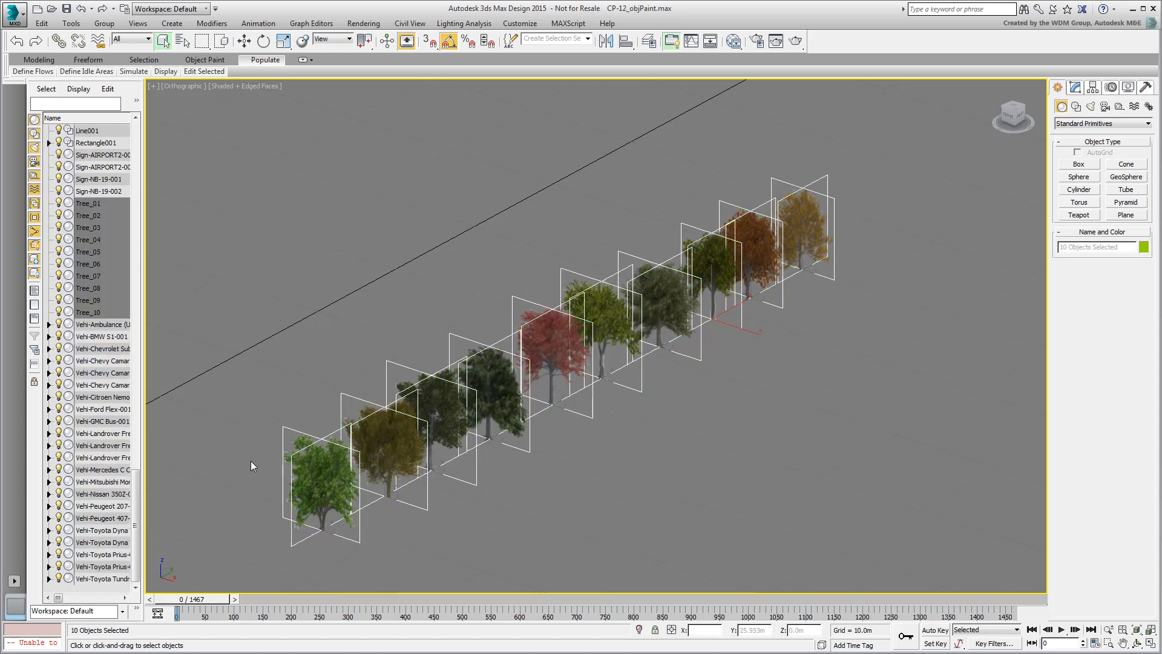
pyautogui.click(303, 60)
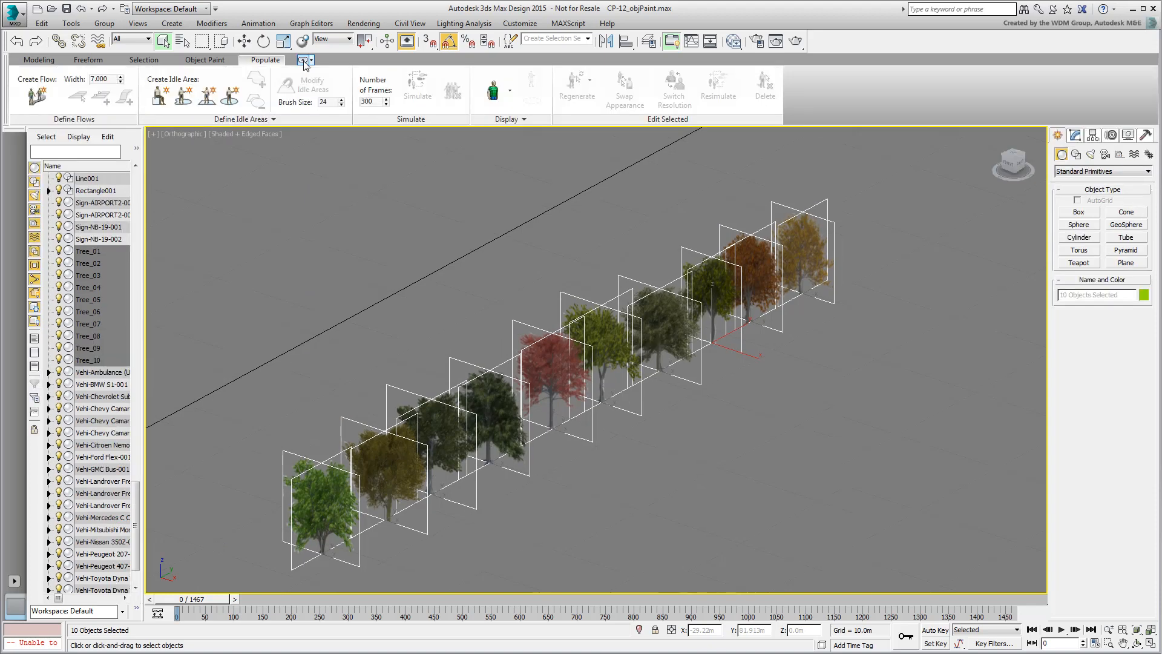
pyautogui.click(203, 60)
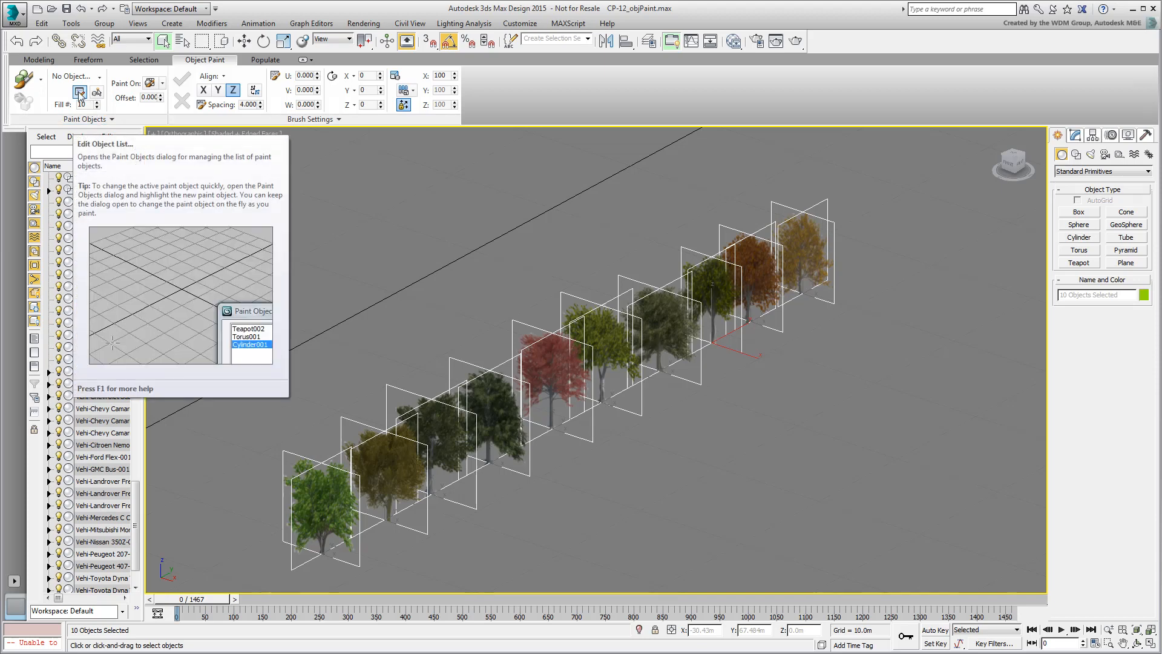
pyautogui.click(79, 92)
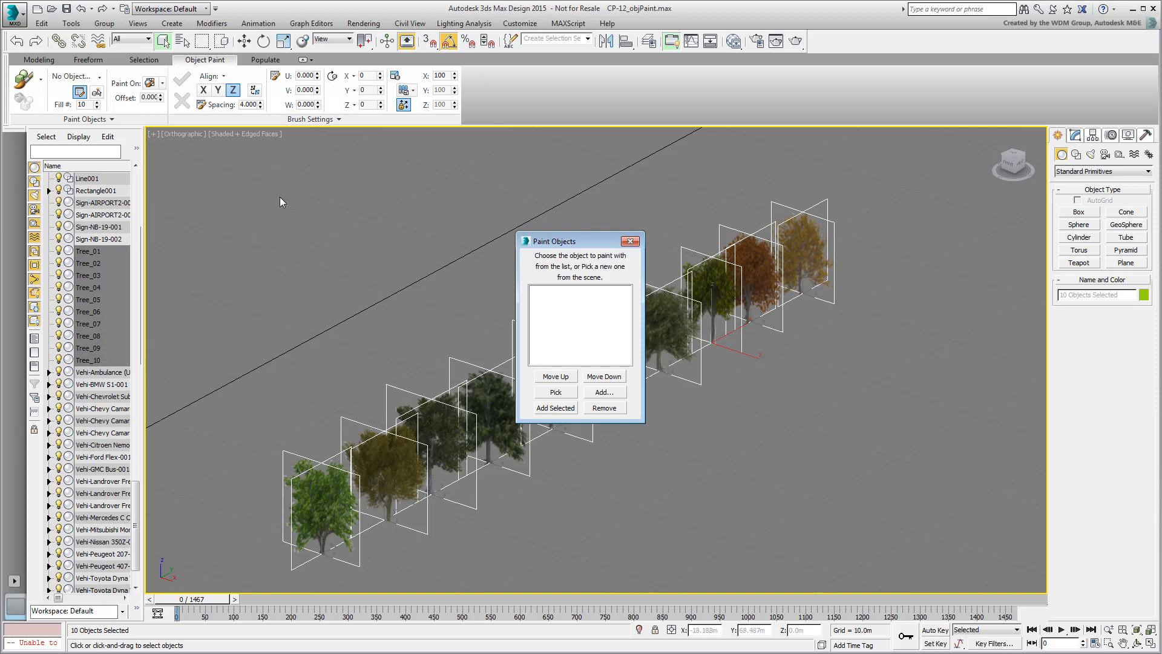
pyautogui.click(556, 407)
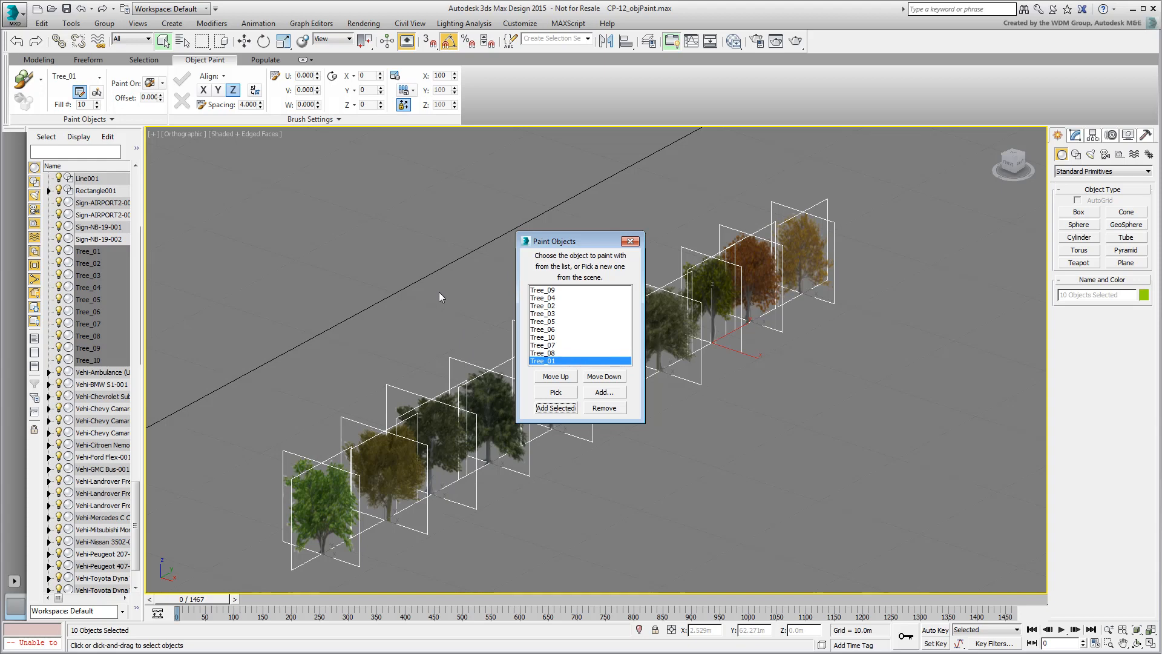
pyautogui.click(631, 241)
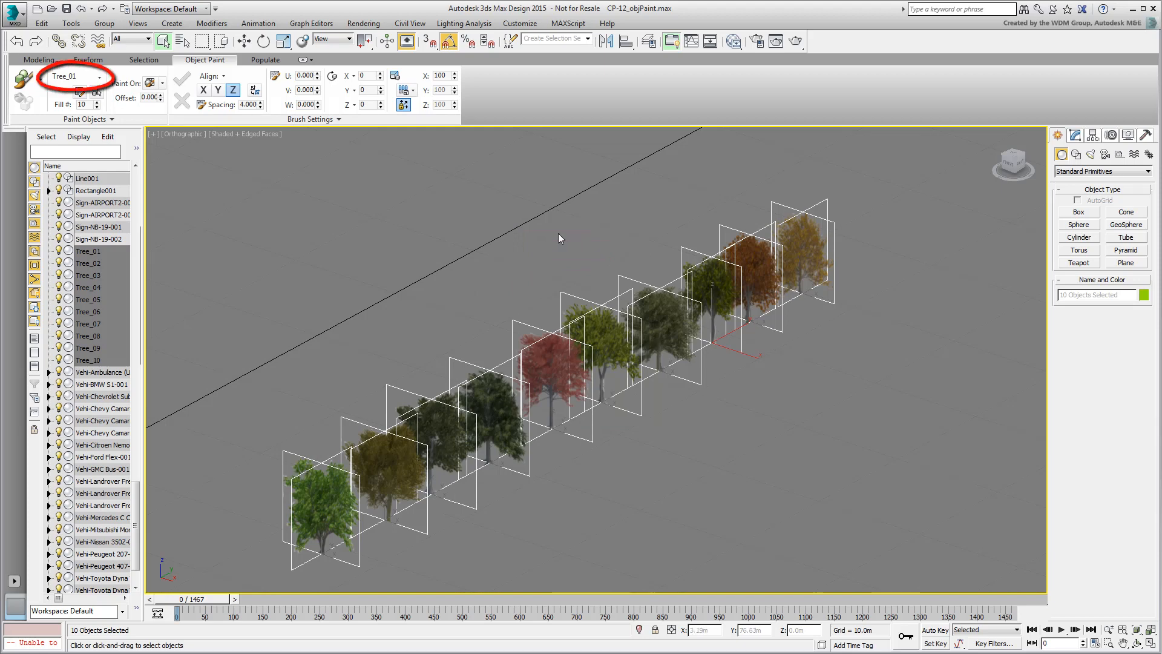
# - Set Object Paint to use all listed trees randomly and start painting with the objects in the list
pyautogui.click(98, 79)
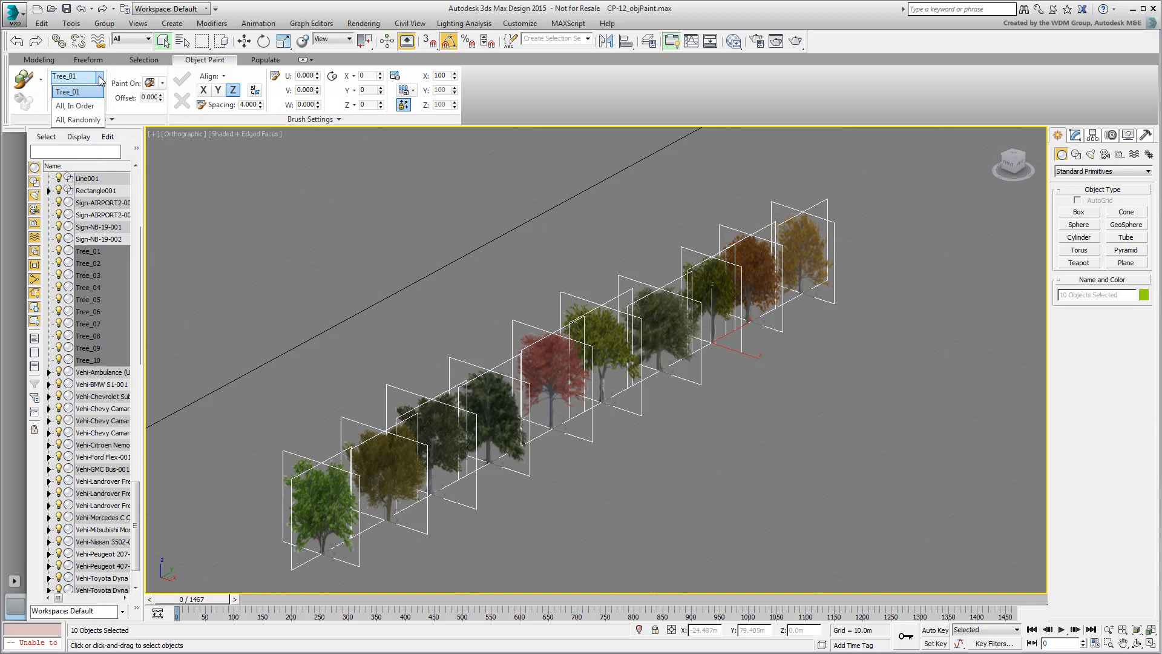
pyautogui.click(88, 120)
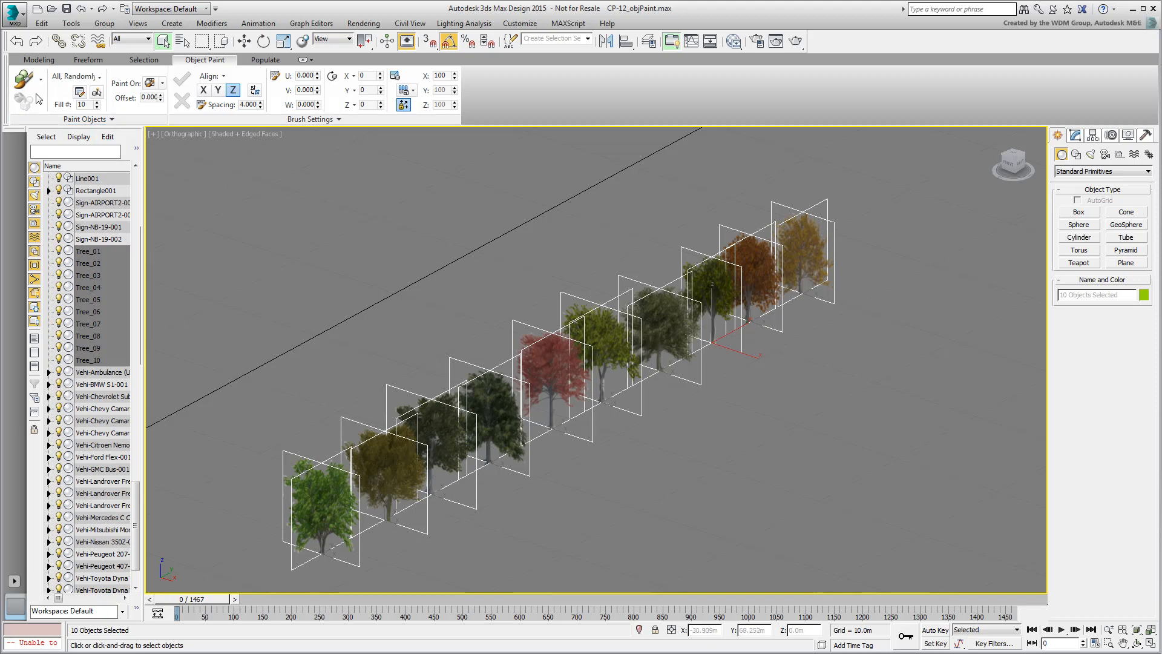
pyautogui.click(41, 72)
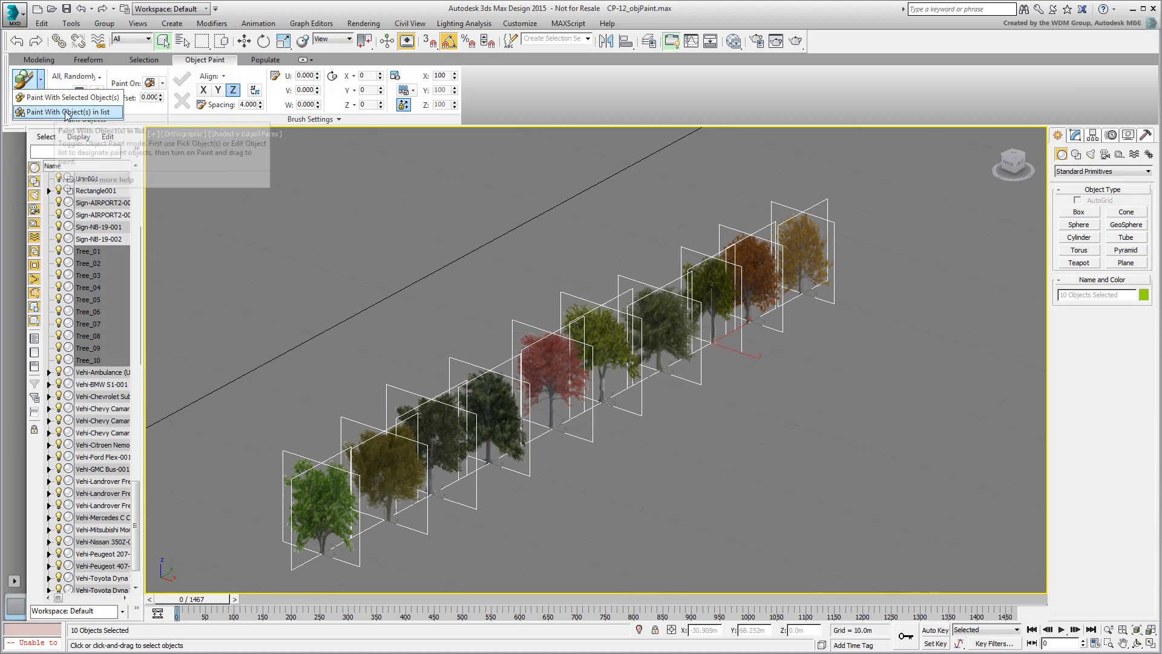
pyautogui.click(48, 112)
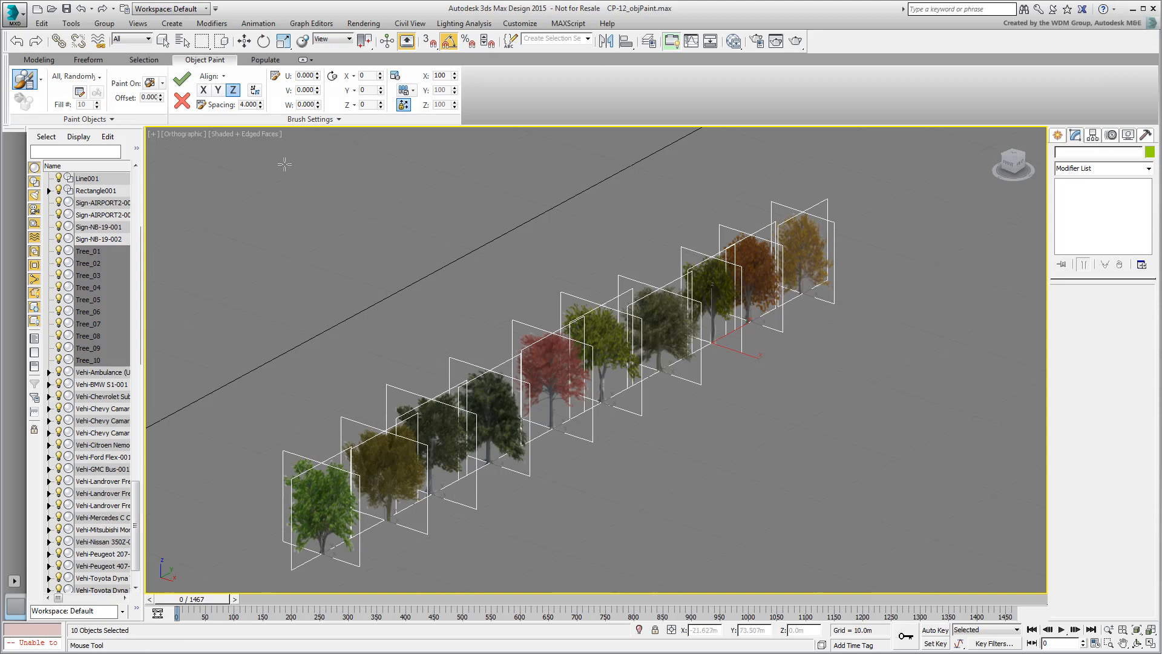
# - Change the brush spacing between painted objects
pyautogui.doubleClick(241, 104)
pyautogui.write('4')
pyautogui.press('Return')
pyautogui.write('0')
pyautogui.press('Return')
# - Switch the brush scaling to Random with a range of 80 to 140
pyautogui.click(415, 90)
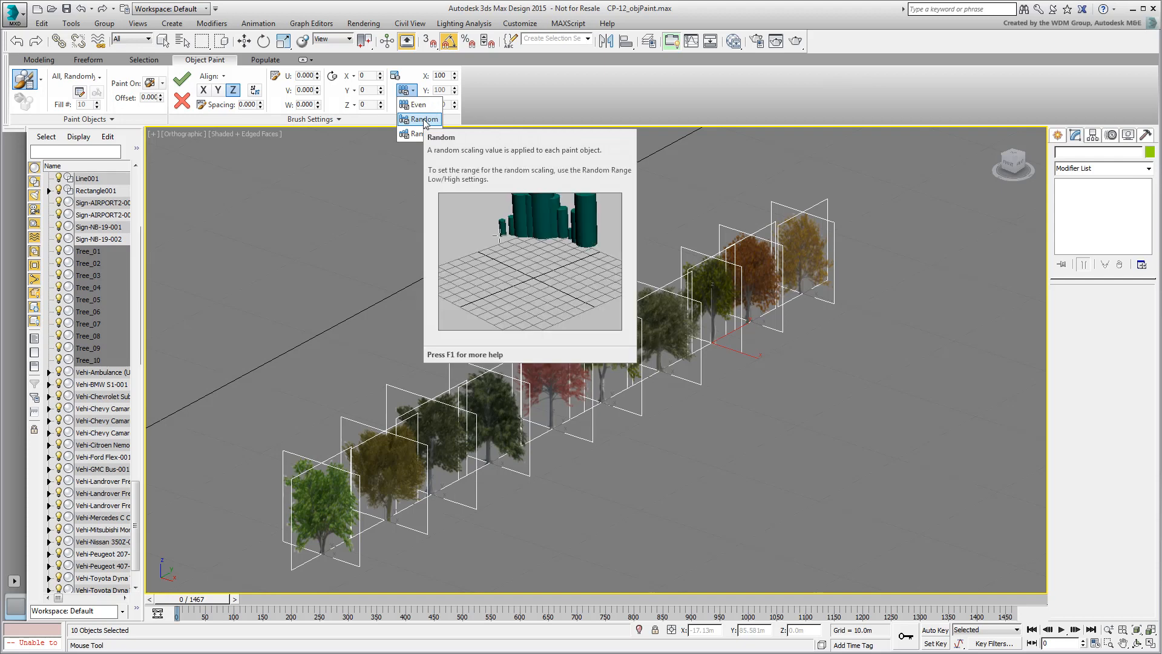
pyautogui.click(424, 120)
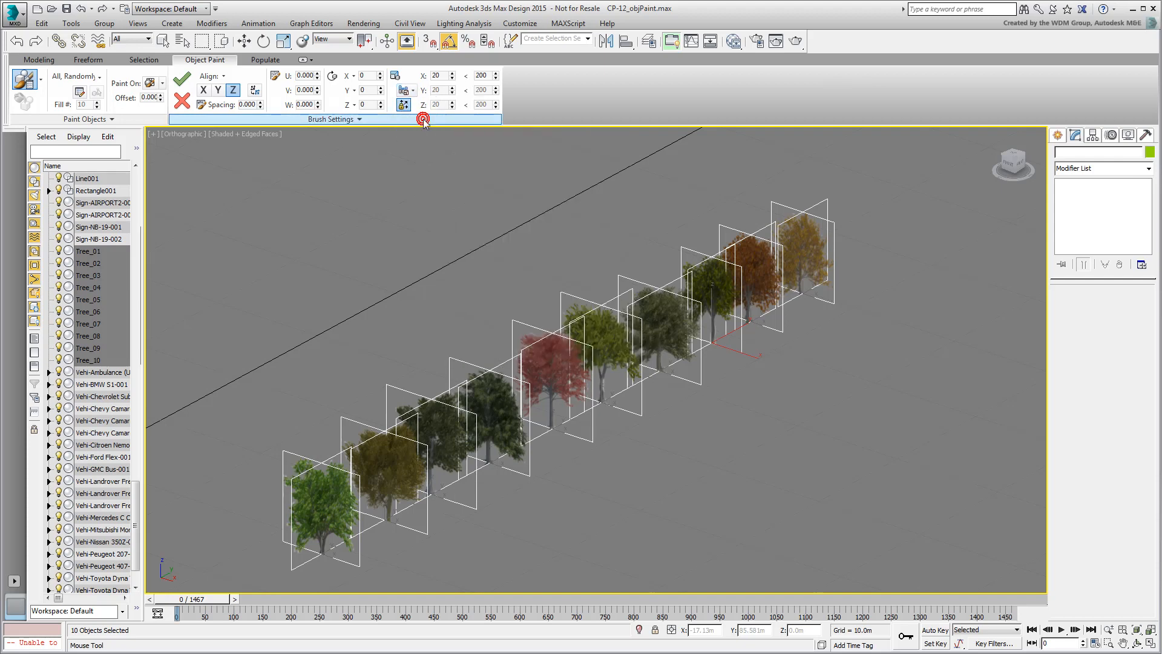
pyautogui.doubleClick(441, 76)
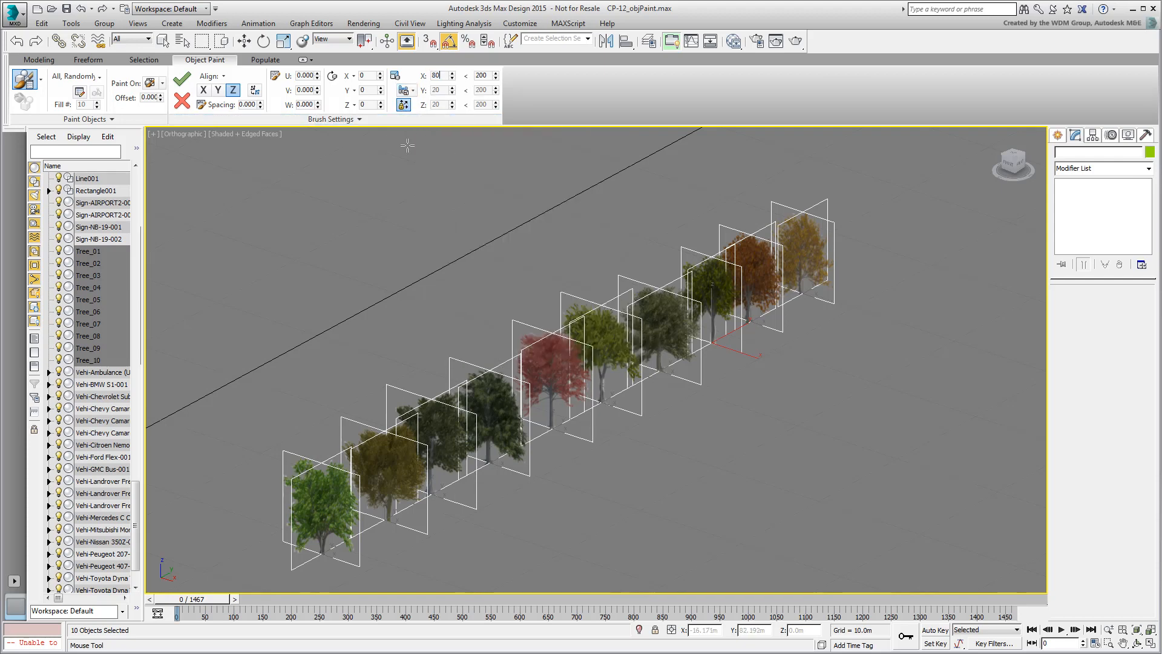
pyautogui.press('Tab')
pyautogui.write('140')
# - Change from the orthographic tree view to a maximized Perspective viewport of the city and bridge
pyautogui.hotkey('alt', 'w')
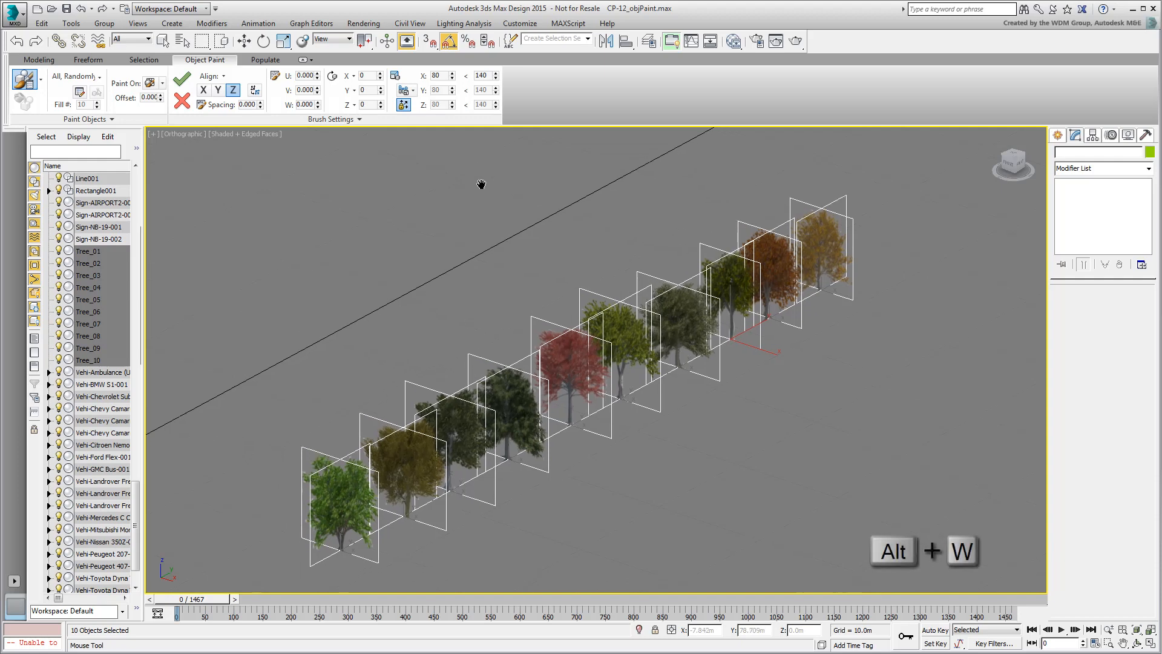
pyautogui.rightClick(741, 424)
pyautogui.hotkey('alt', 'w')
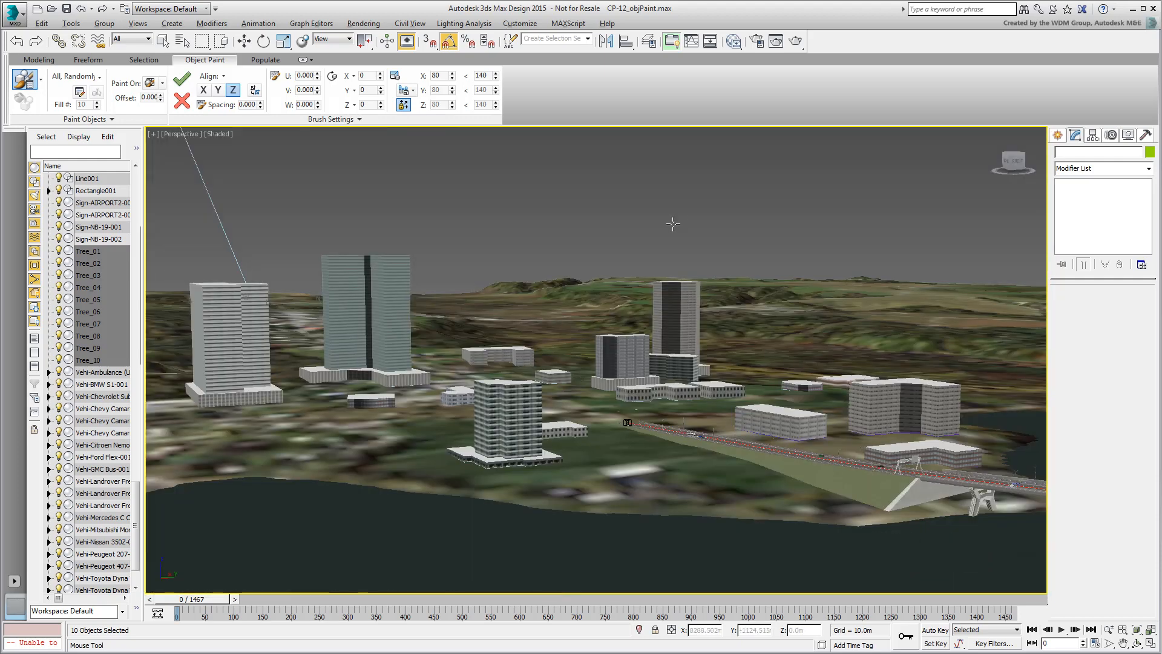
# - Exit paint mode and select the terrain surface together with the embankment slopes on both sides of the bridge approach
pyautogui.rightClick(709, 247)
pyautogui.moveTo(580, 422); pyautogui.dragTo(497, 267, button='middle')
pyautogui.click(487, 340)
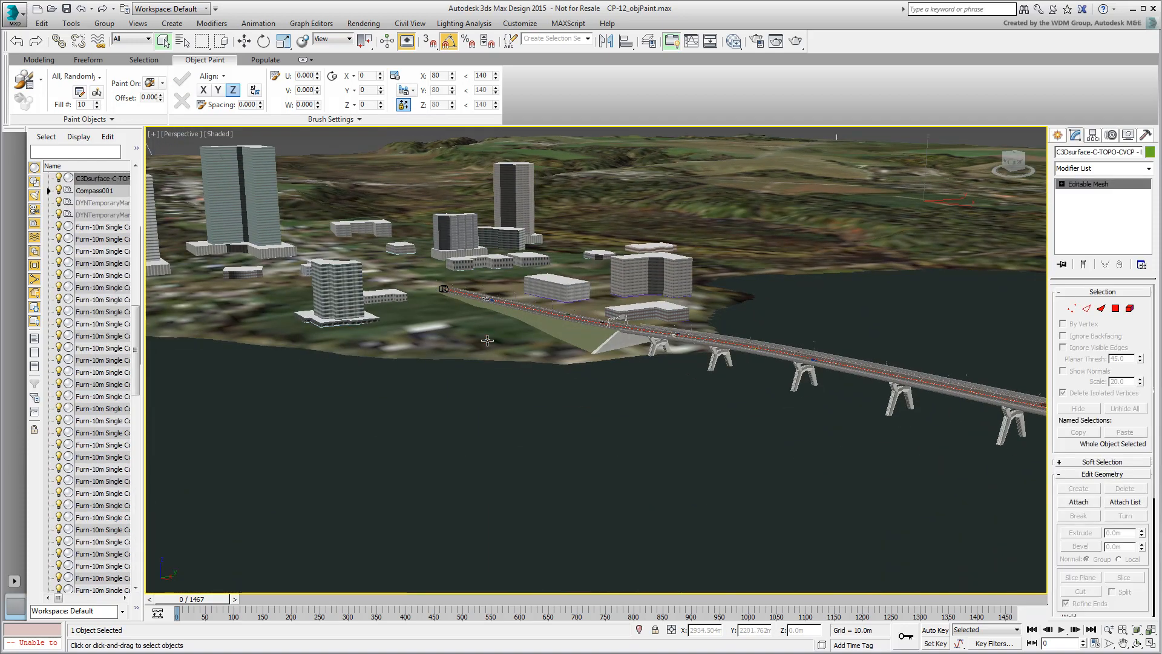
pyautogui.moveTo(487, 341); pyautogui.dragTo(472, 431, button='middle')
pyautogui.keyDown('ctrl'); pyautogui.click(562, 448); pyautogui.keyUp('ctrl')
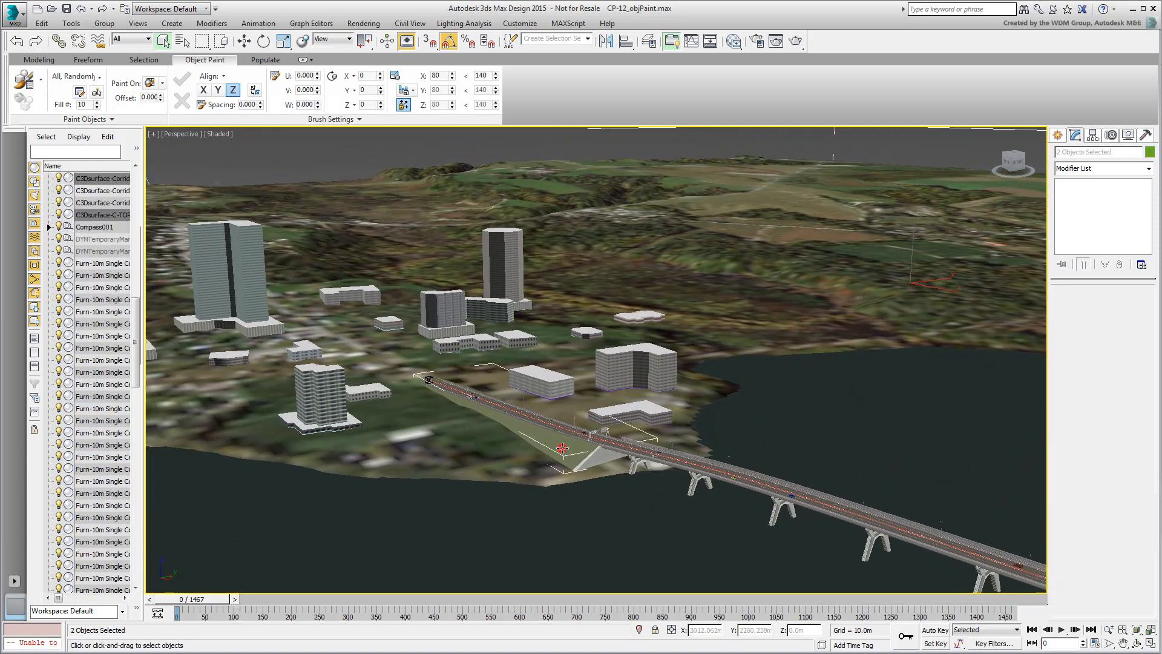
pyautogui.scroll(-6, 562, 448)
pyautogui.scroll(2, 786, 510)
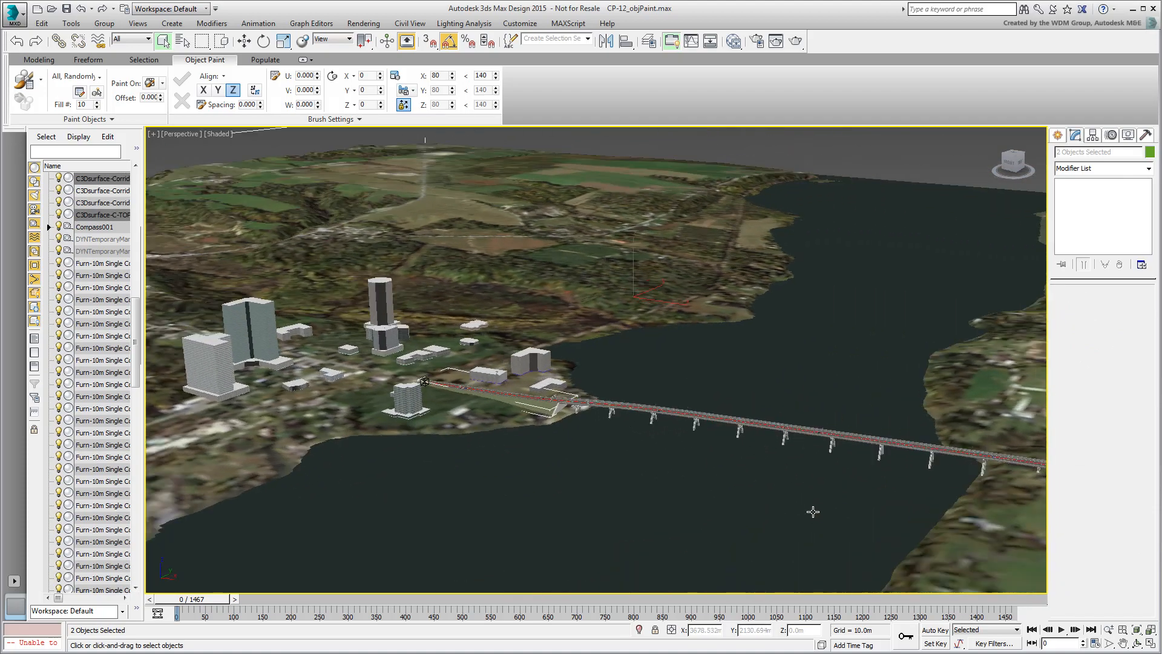
pyautogui.keyDown('alt'); pyautogui.moveTo(812, 511); pyautogui.dragTo(739, 513, button='middle'); pyautogui.keyUp('alt')
pyautogui.scroll(5, 772, 427)
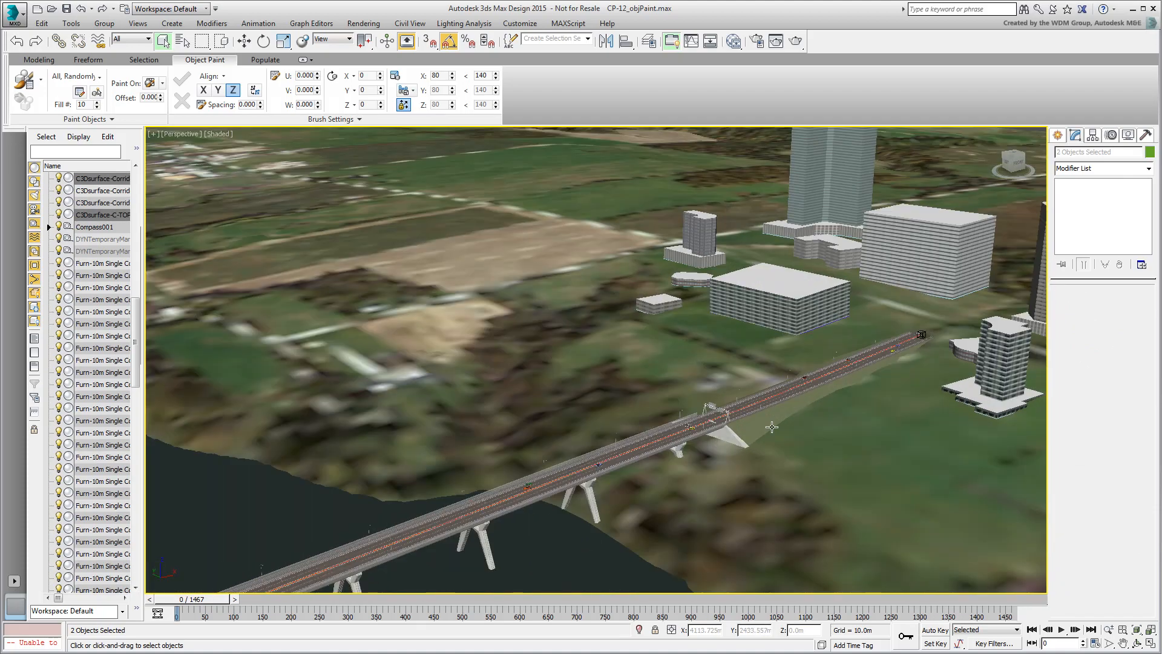
pyautogui.keyDown('ctrl'); pyautogui.click(752, 426); pyautogui.keyUp('ctrl')
# - Restrict the painting surface to Selected Objects, with the bridge approach embankment and shoreline in view
pyautogui.scroll(-5, 614, 462)
pyautogui.keyDown('alt'); pyautogui.moveTo(614, 461); pyautogui.dragTo(369, 503, button='middle'); pyautogui.keyUp('alt')
pyautogui.moveTo(369, 503); pyautogui.dragTo(519, 470, button='middle')
pyautogui.scroll(5, 519, 469)
pyautogui.moveTo(605, 460); pyautogui.dragTo(755, 475, button='middle')
pyautogui.scroll(2, 755, 475)
pyautogui.keyDown('alt'); pyautogui.moveTo(363, 514); pyautogui.dragTo(591, 435, button='middle'); pyautogui.keyUp('alt')
pyautogui.scroll(2, 485, 449)
pyautogui.scroll(-3, 591, 435)
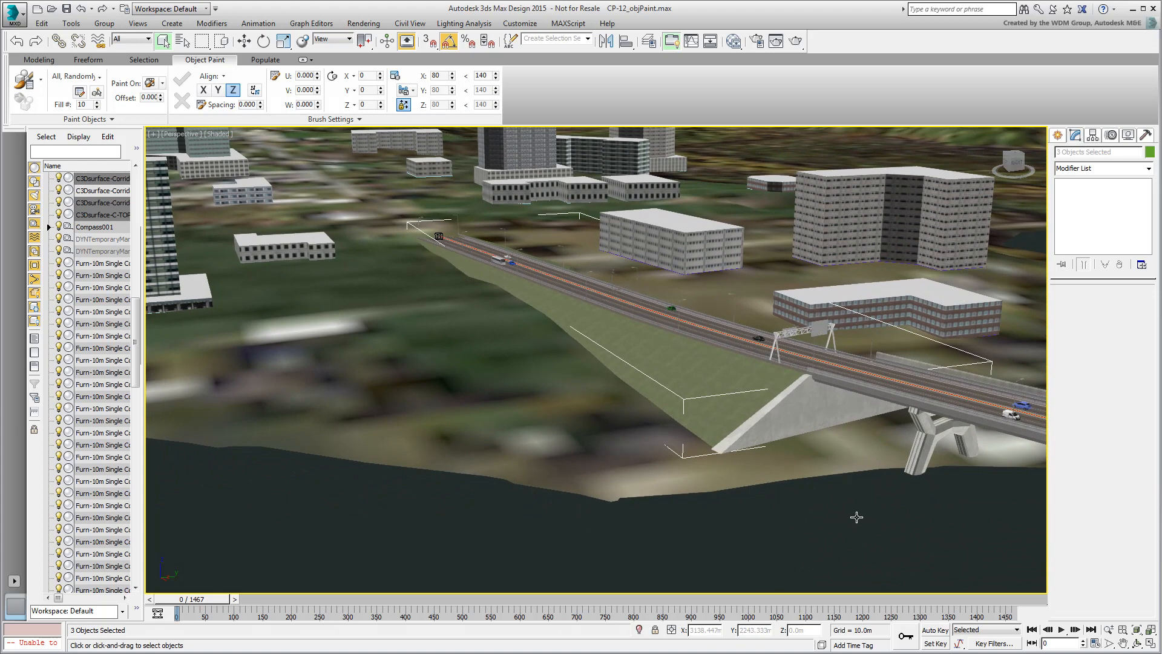
pyautogui.click(162, 82)
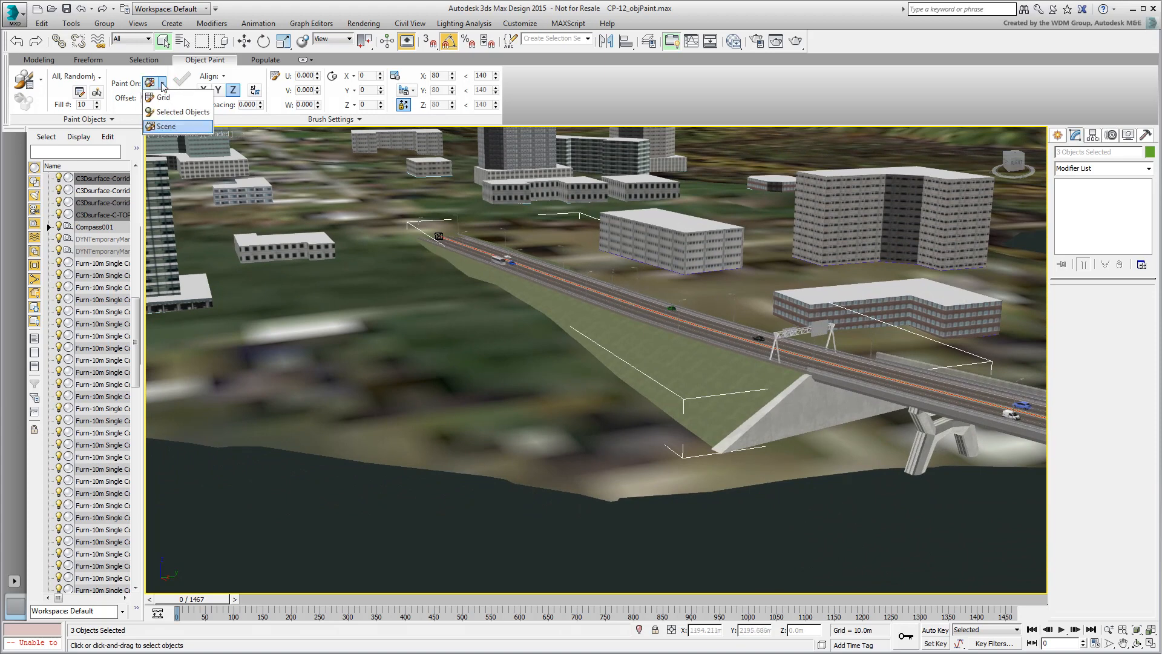
pyautogui.click(184, 113)
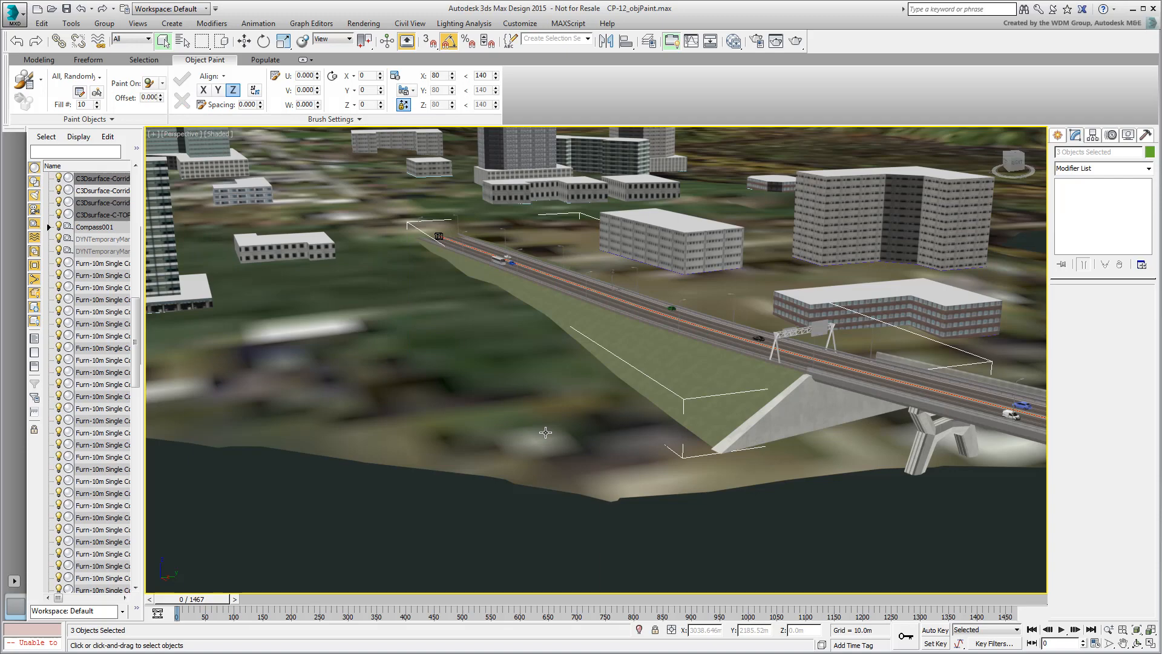
# - Restart painting with the listed trees and paint a freehand stroke of trees across the shoreline terrain and the embankment slope
pyautogui.scroll(4, 555, 436)
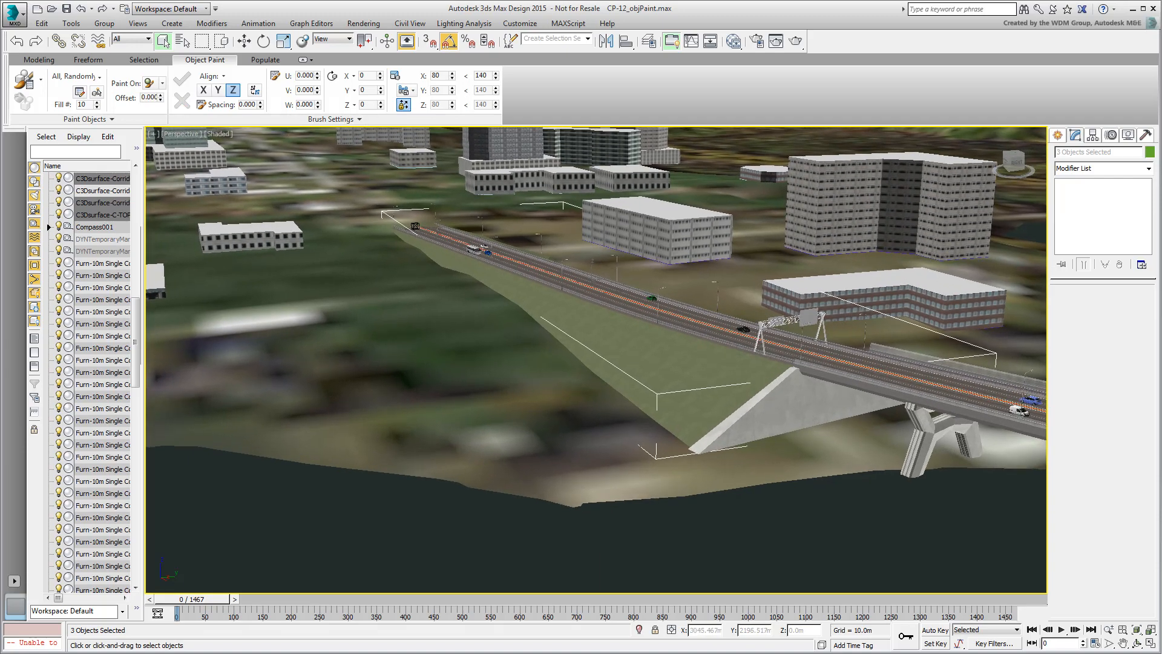
pyautogui.scroll(2, 506, 436)
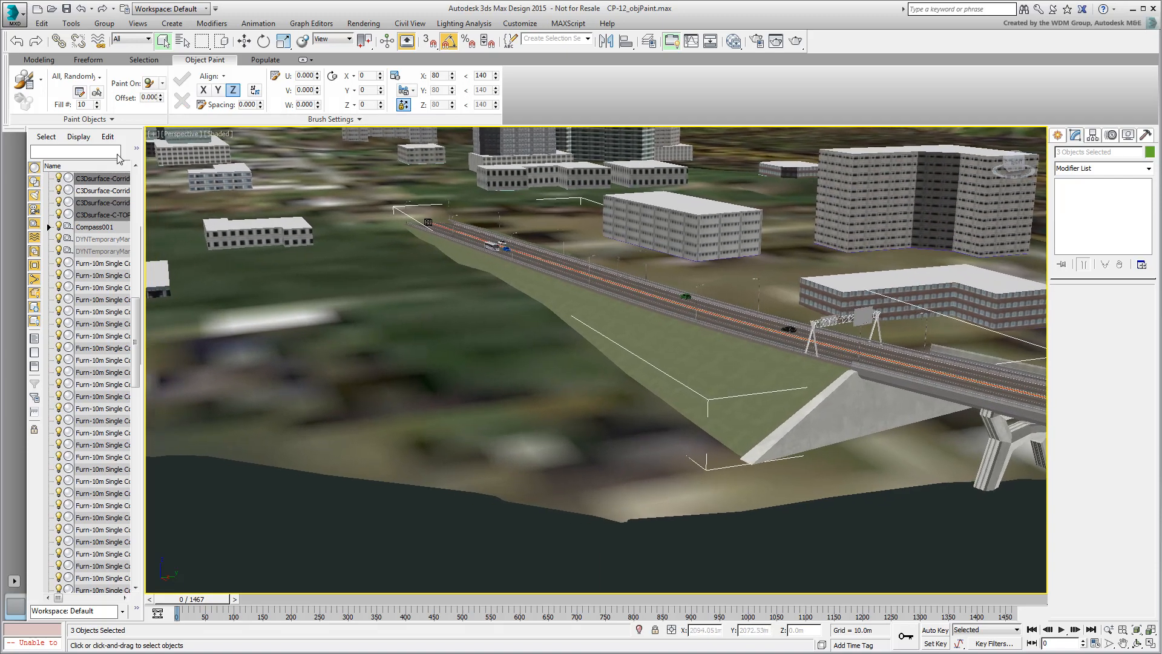
pyautogui.click(23, 85)
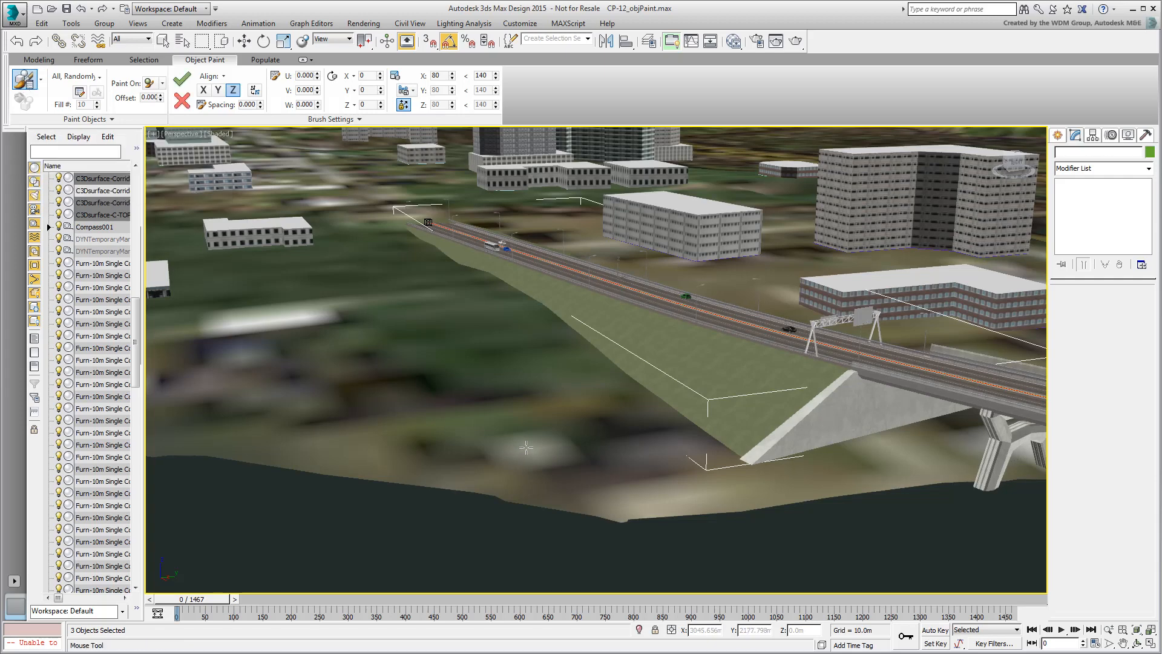
pyautogui.moveTo(282, 390)
pyautogui.mouseDown()
pyautogui.moveTo(572, 441)
pyautogui.moveTo(721, 431)
pyautogui.moveTo(729, 362)
pyautogui.moveTo(566, 298)
pyautogui.moveTo(666, 395)
pyautogui.moveTo(375, 321)
pyautogui.moveTo(485, 394)
pyautogui.moveTo(481, 336)
pyautogui.moveTo(560, 424)
pyautogui.moveTo(545, 451)
pyautogui.moveTo(872, 466)
pyautogui.mouseUp()
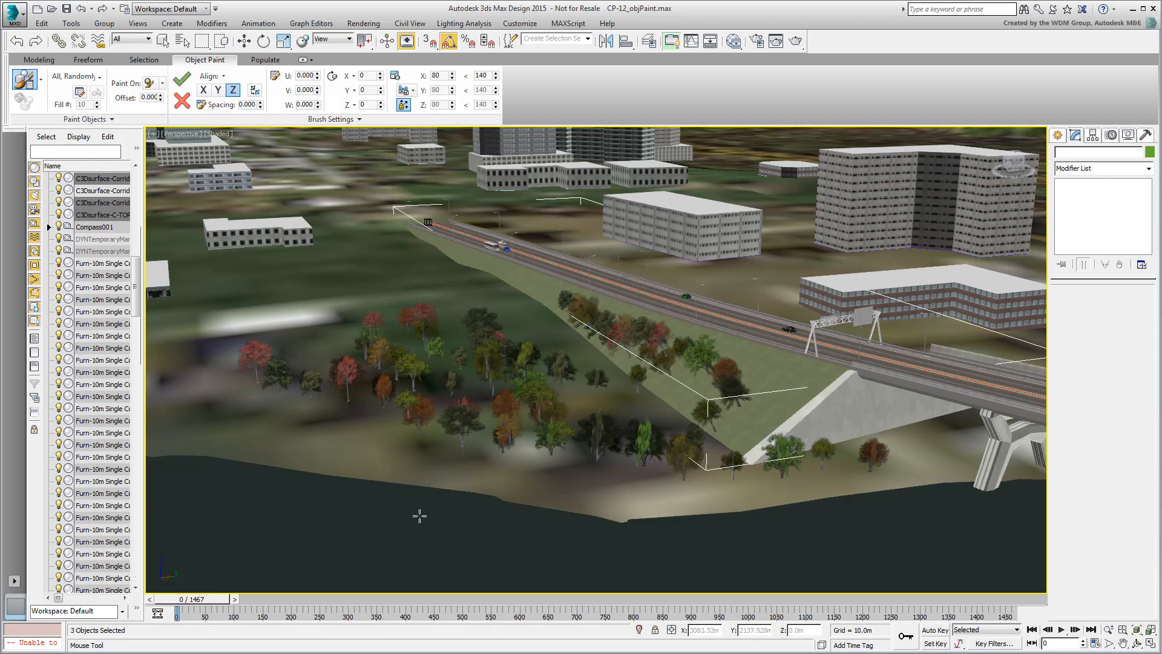
# - Raise the upper limit of the random scale range to 149 for the painted trees
pyautogui.scroll(4, 609, 475)
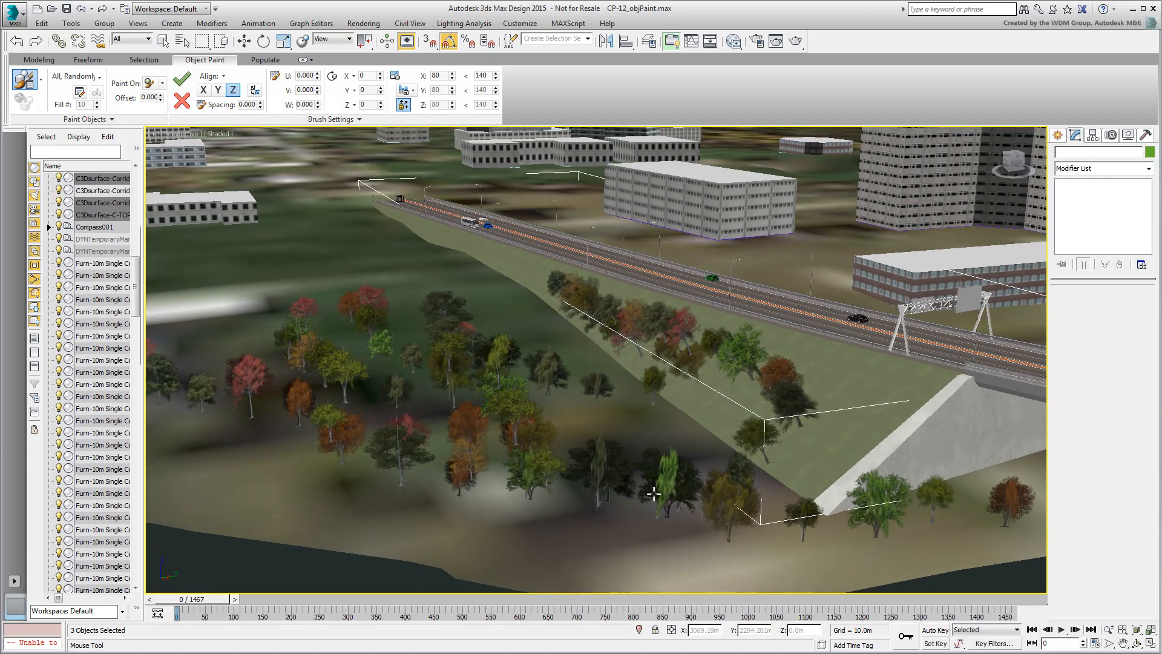
pyautogui.moveTo(654, 494); pyautogui.dragTo(546, 448, button='middle')
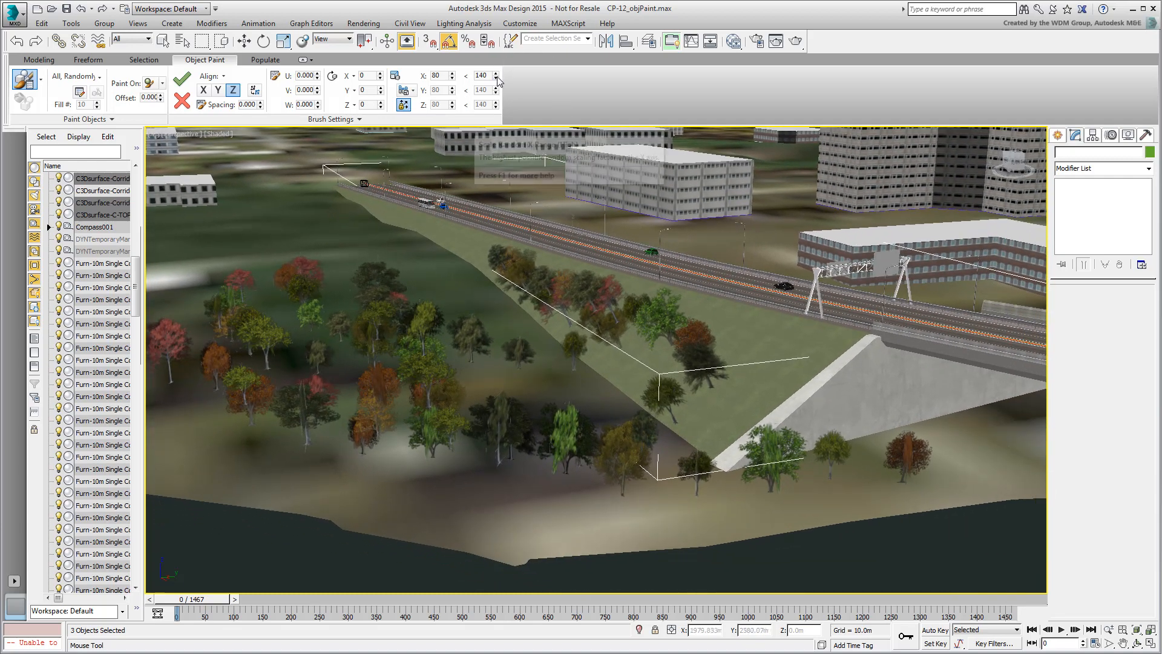
pyautogui.moveTo(496, 76)
pyautogui.mouseDown()
pyautogui.moveTo(497, 37)
pyautogui.moveTo(514, 69)
pyautogui.mouseUp()
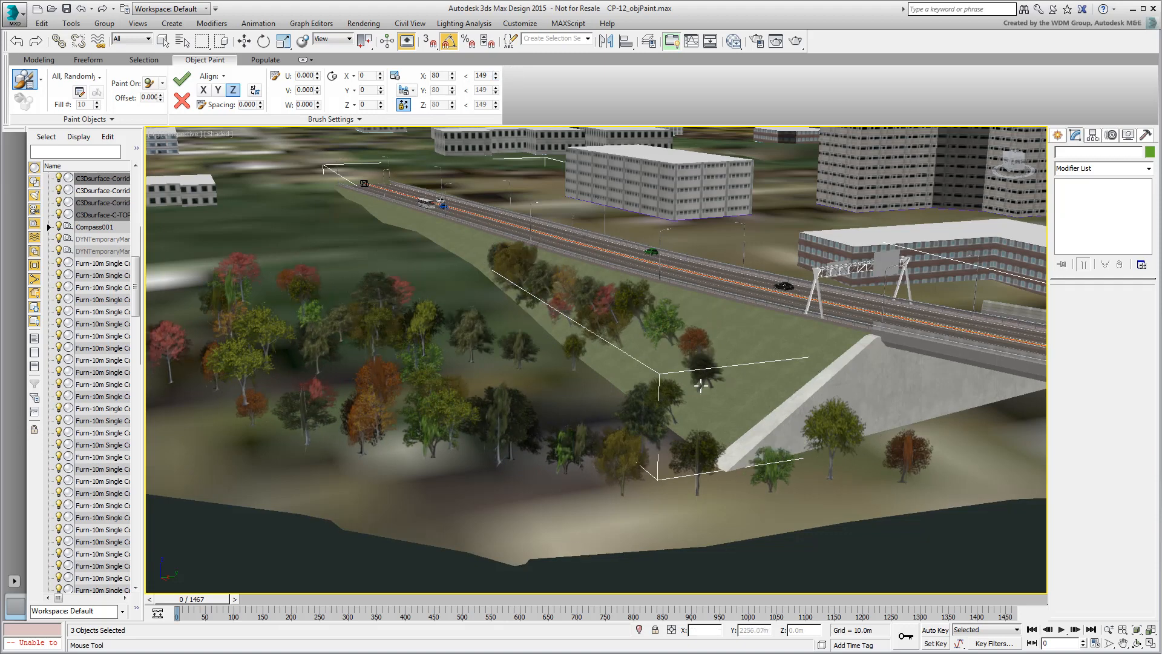
# - Turn off Align to Normal so the trees painted on the embankment slope stand vertically
pyautogui.scroll(4, 708, 375)
pyautogui.keyDown('alt'); pyautogui.moveTo(700, 359); pyautogui.dragTo(280, 374, button='middle'); pyautogui.keyUp('alt')
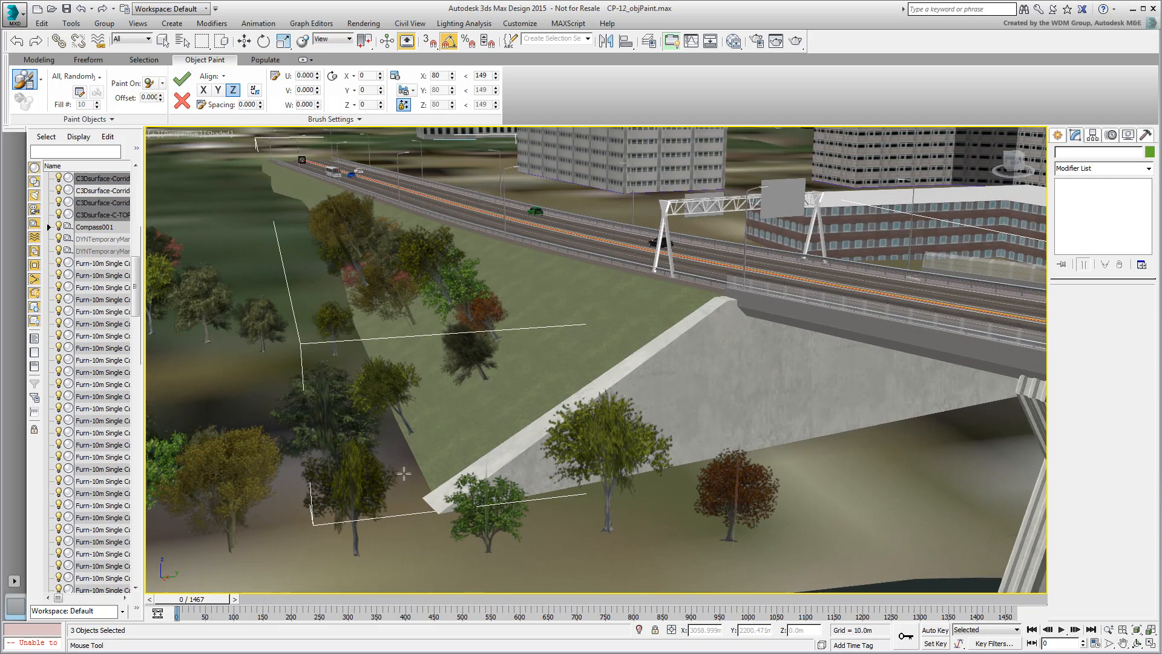
pyautogui.click(223, 76)
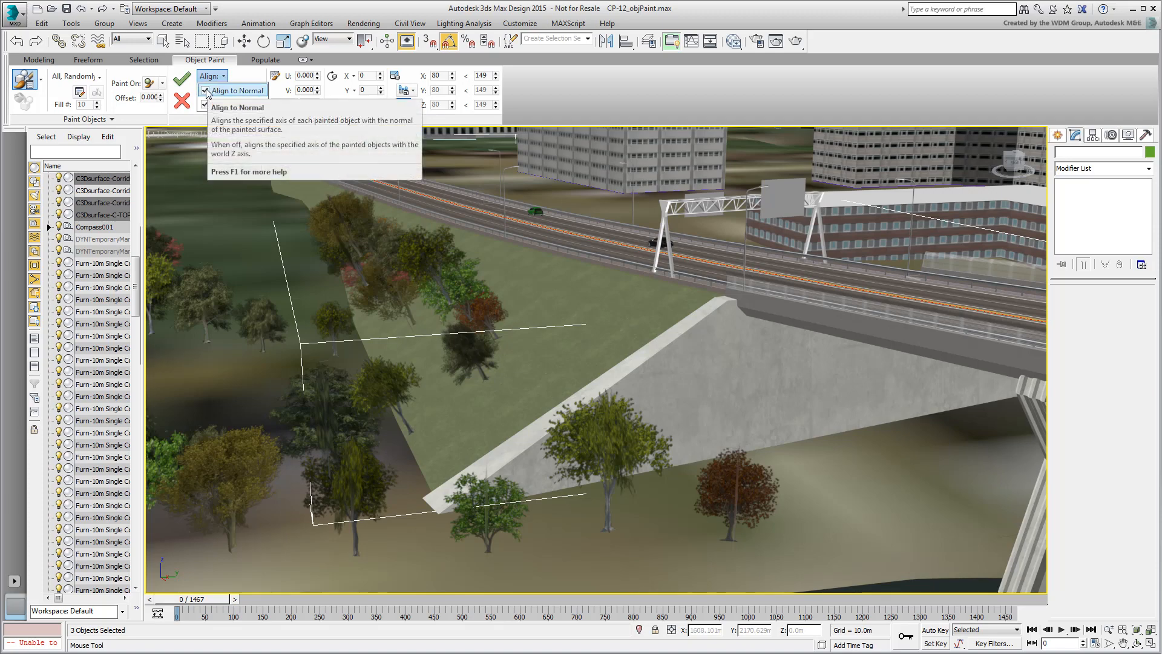
pyautogui.click(206, 90)
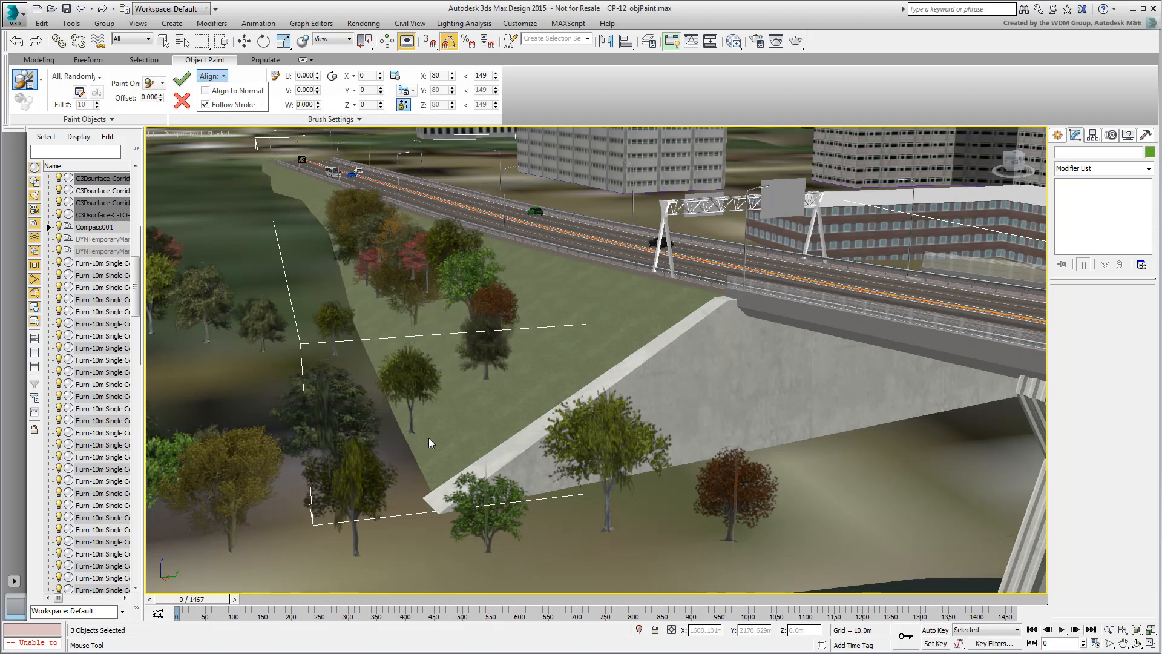
# - Enable random rotation about the Z axis for the painted trees
pyautogui.moveTo(429, 438); pyautogui.dragTo(732, 468, button='middle')
pyautogui.moveTo(635, 449); pyautogui.dragTo(548, 491, button='middle')
pyautogui.scroll(-4, 515, 416)
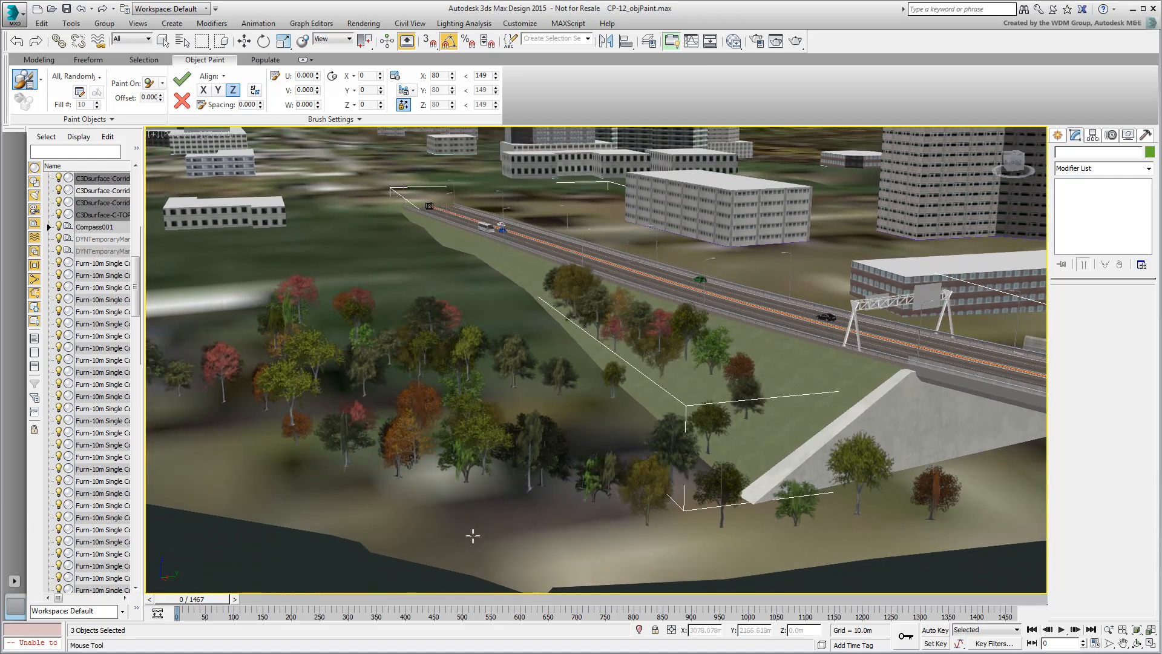
pyautogui.click(355, 106)
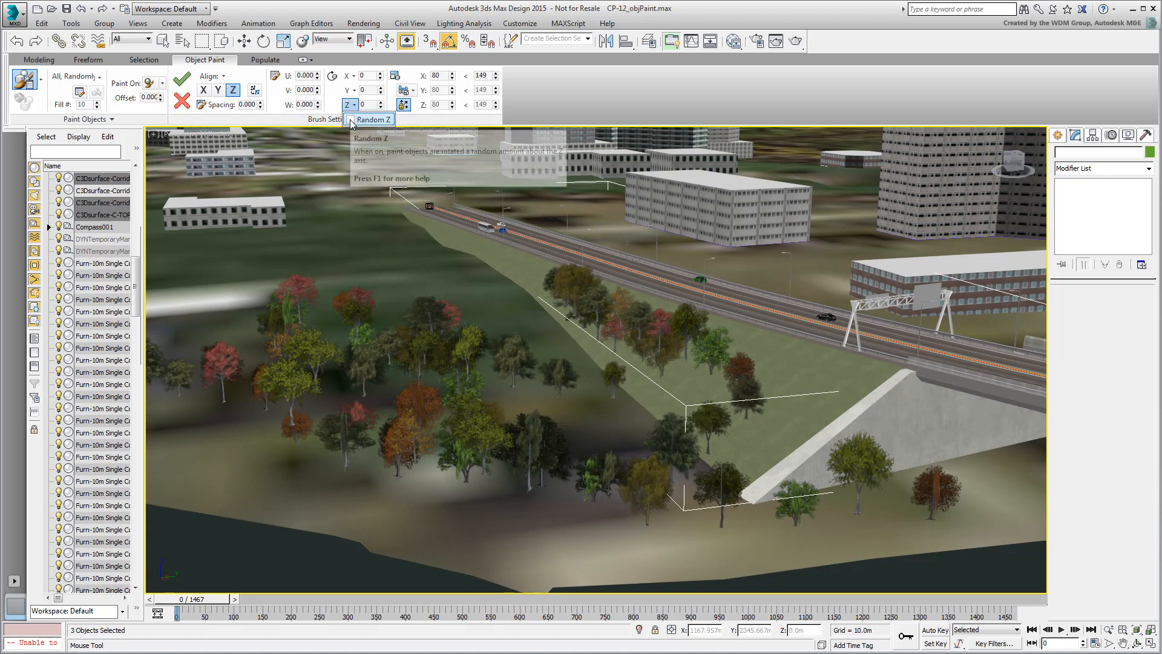
pyautogui.click(351, 121)
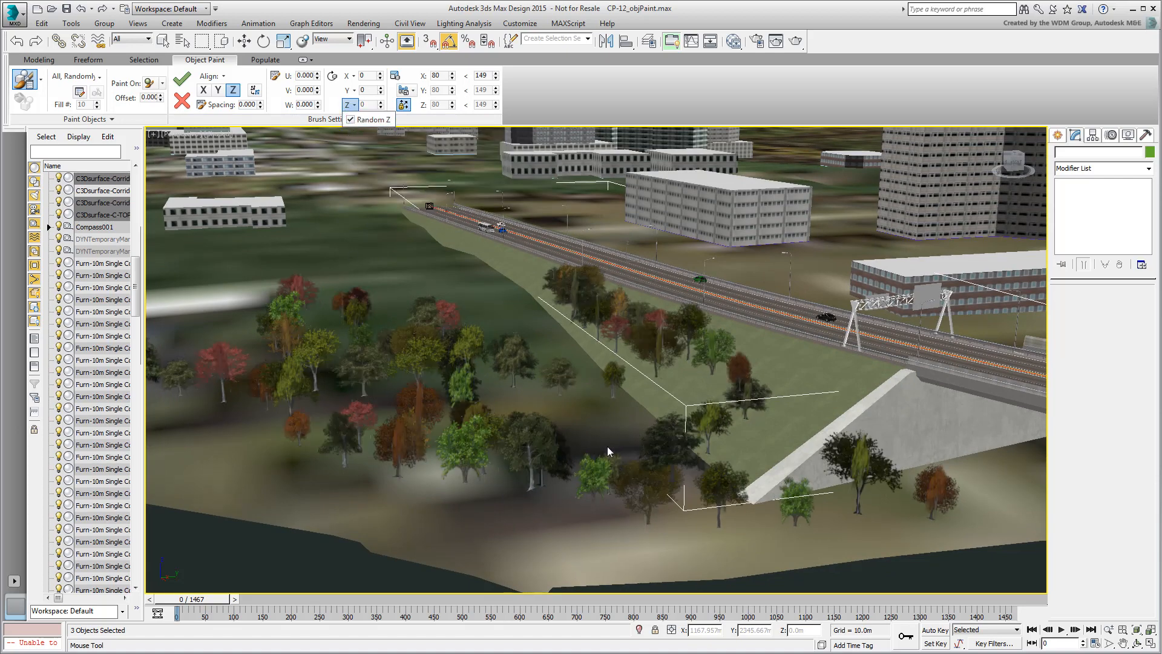
# - Set the spacing between the painted trees to 9.920 and commit the painted stroke
pyautogui.moveTo(608, 445); pyautogui.dragTo(561, 416, button='middle')
pyautogui.moveTo(484, 422)
pyautogui.mouseDown(button='middle')
pyautogui.moveTo(498, 437)
pyautogui.moveTo(548, 444)
pyautogui.mouseUp(button='middle')
pyautogui.moveTo(261, 107); pyautogui.dragTo(260, 107)
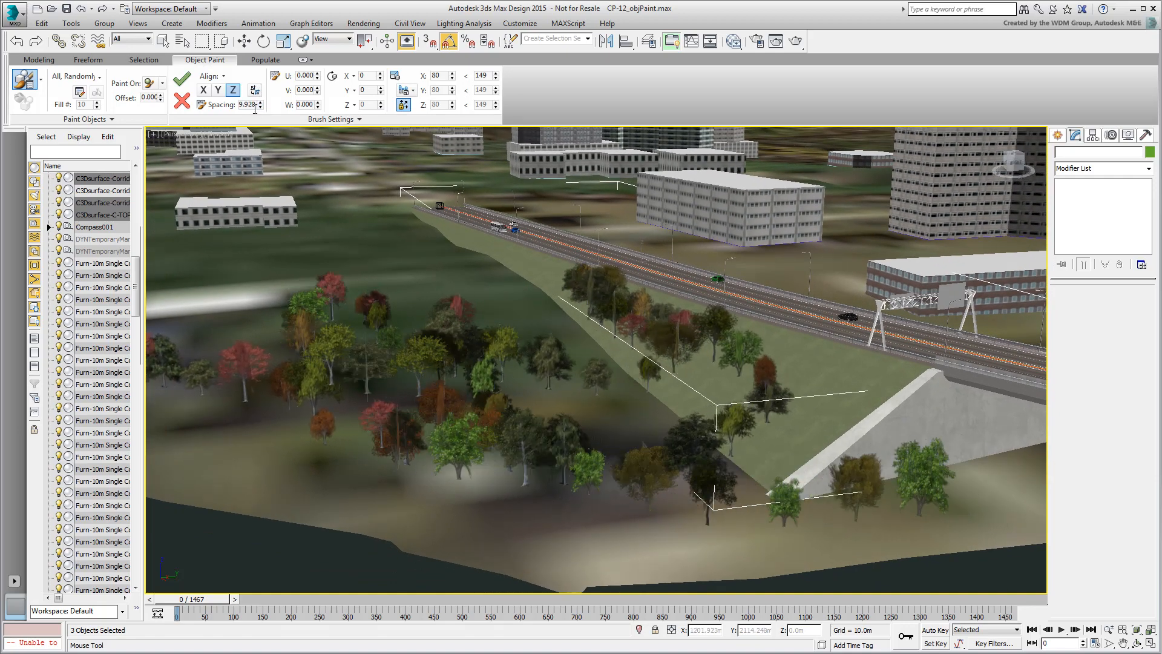
pyautogui.click(182, 81)
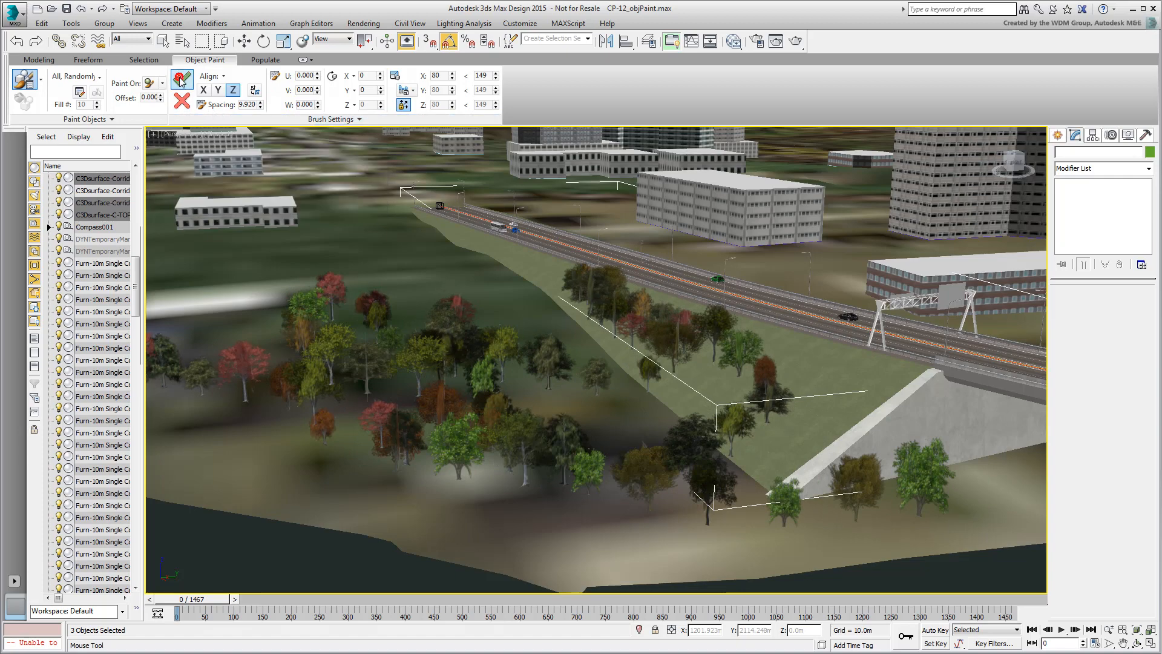
# - Paint additional freehand strokes of trees over the terrain and embankment slopes on both sides of the road at this end of the bridge
pyautogui.moveTo(532, 504); pyautogui.dragTo(604, 511, button='middle')
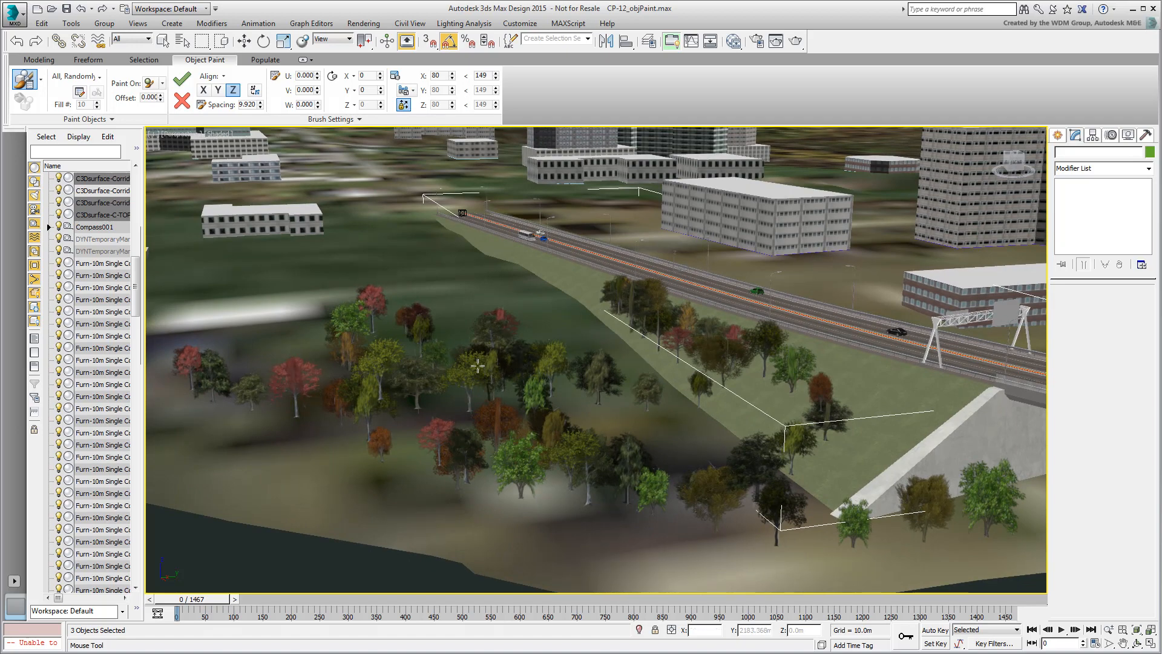
pyautogui.keyDown('alt'); pyautogui.moveTo(477, 366); pyautogui.dragTo(720, 410, button='middle'); pyautogui.keyUp('alt')
pyautogui.moveTo(386, 434)
pyautogui.mouseDown()
pyautogui.moveTo(260, 363)
pyautogui.moveTo(337, 275)
pyautogui.moveTo(504, 313)
pyautogui.moveTo(515, 284)
pyautogui.moveTo(686, 355)
pyautogui.moveTo(644, 384)
pyautogui.moveTo(563, 399)
pyautogui.mouseUp()
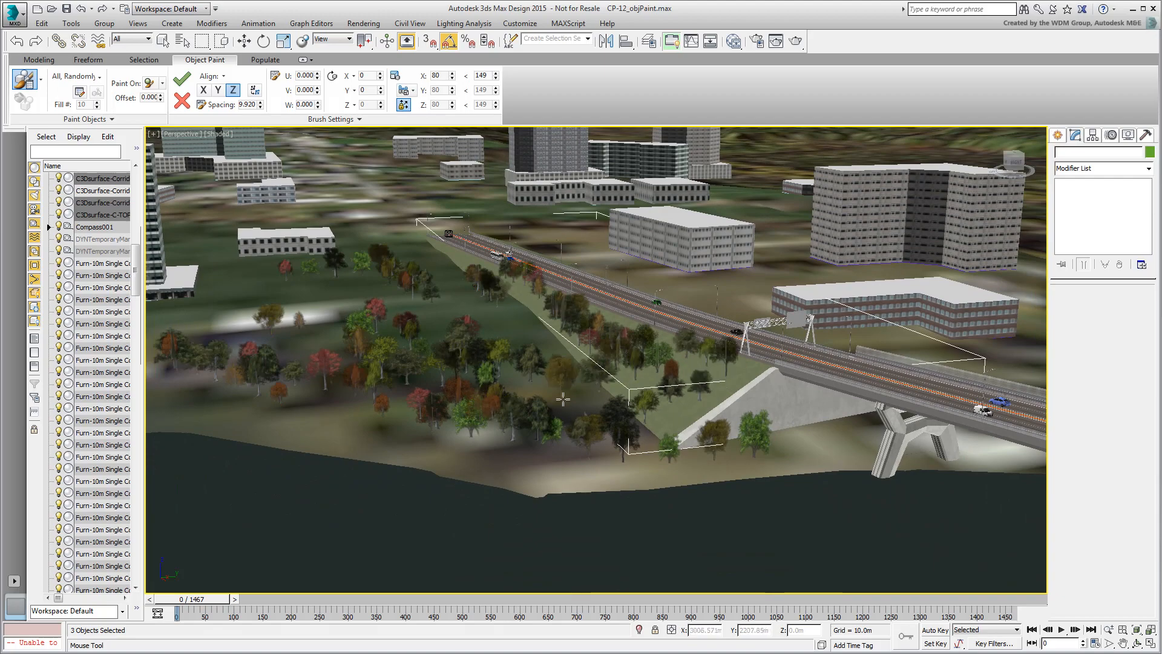
pyautogui.moveTo(620, 396)
pyautogui.keyDown('alt'); pyautogui.mouseDown(button='middle')
pyautogui.moveTo(585, 477)
pyautogui.moveTo(542, 459)
pyautogui.moveTo(617, 332)
pyautogui.mouseUp(button='middle'); pyautogui.keyUp('alt')
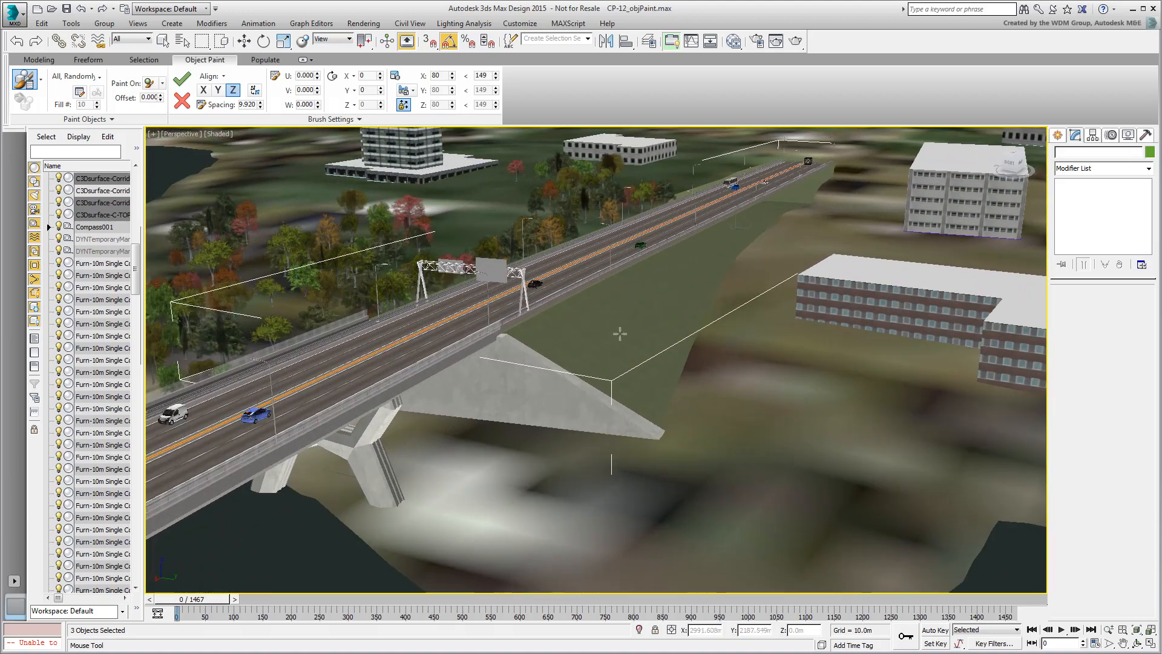
pyautogui.moveTo(759, 217)
pyautogui.mouseDown()
pyautogui.moveTo(575, 339)
pyautogui.moveTo(733, 255)
pyautogui.moveTo(675, 416)
pyautogui.moveTo(496, 469)
pyautogui.moveTo(733, 418)
pyautogui.moveTo(819, 474)
pyautogui.mouseUp()
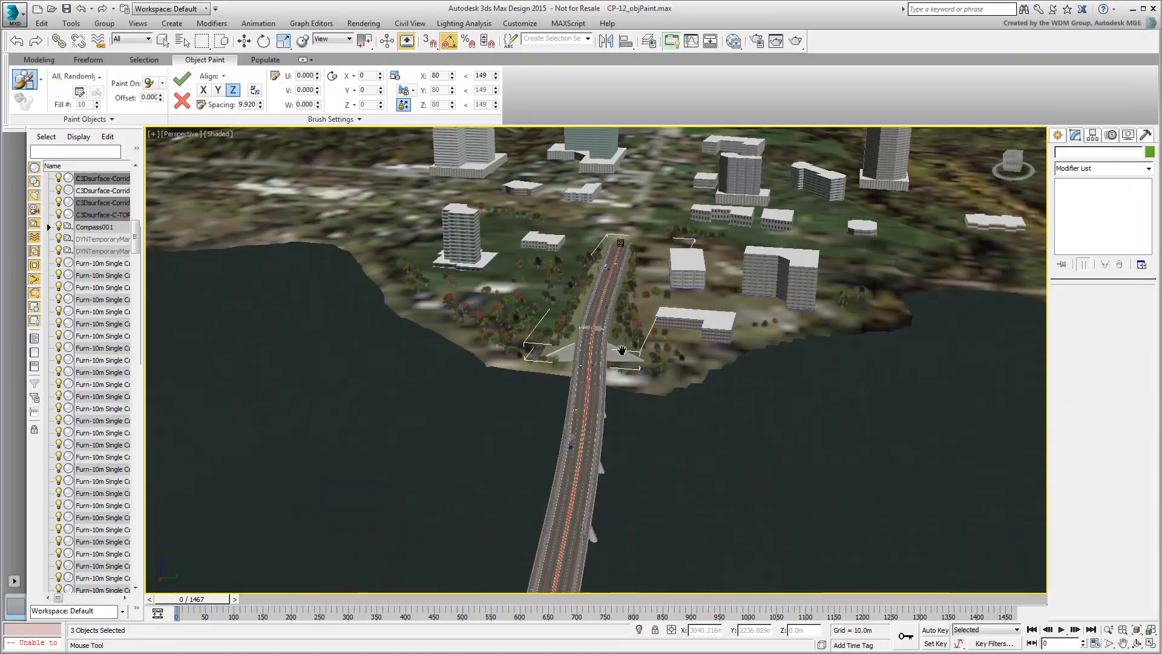
# - At the bridge's opposite end, paint trees along one embankment and over the terrain beside its abutment
pyautogui.keyDown('alt'); pyautogui.moveTo(605, 409); pyautogui.dragTo(734, 409, button='middle'); pyautogui.keyUp('alt')
pyautogui.scroll(-5, 734, 409)
pyautogui.scroll(10, 596, 360)
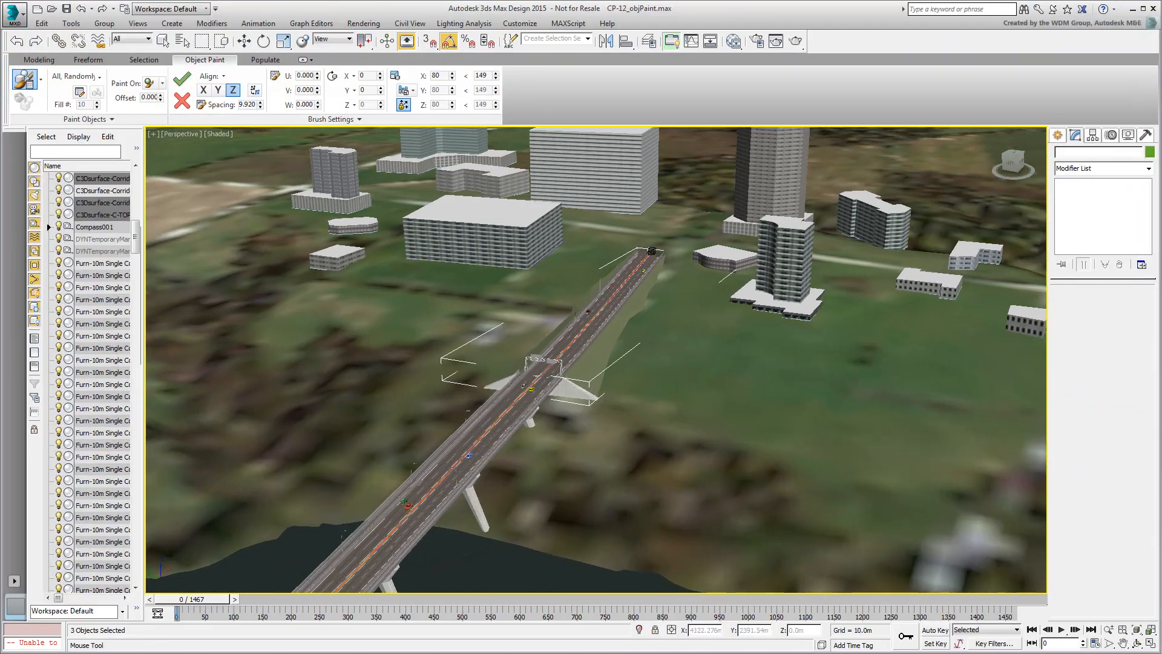
pyautogui.scroll(2, 653, 274)
pyautogui.moveTo(653, 274)
pyautogui.mouseDown()
pyautogui.moveTo(645, 300)
pyautogui.moveTo(596, 342)
pyautogui.moveTo(607, 376)
pyautogui.moveTo(773, 402)
pyautogui.moveTo(597, 454)
pyautogui.moveTo(619, 445)
pyautogui.mouseUp()
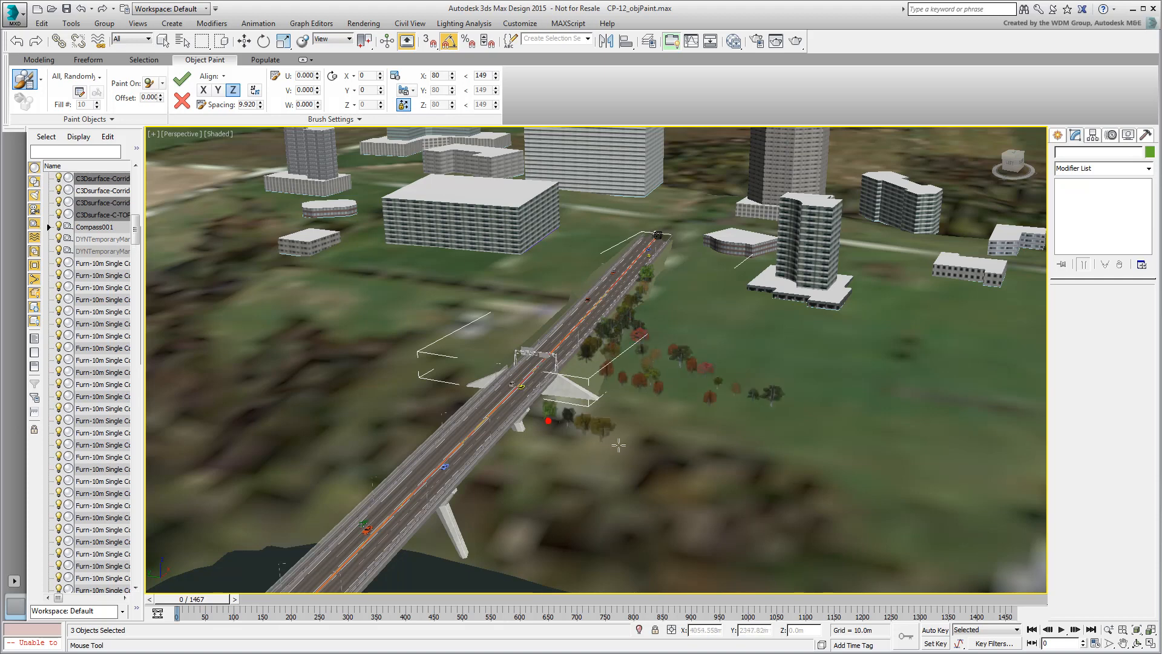
pyautogui.moveTo(701, 434)
pyautogui.mouseDown()
pyautogui.moveTo(672, 464)
pyautogui.moveTo(770, 443)
pyautogui.mouseUp()
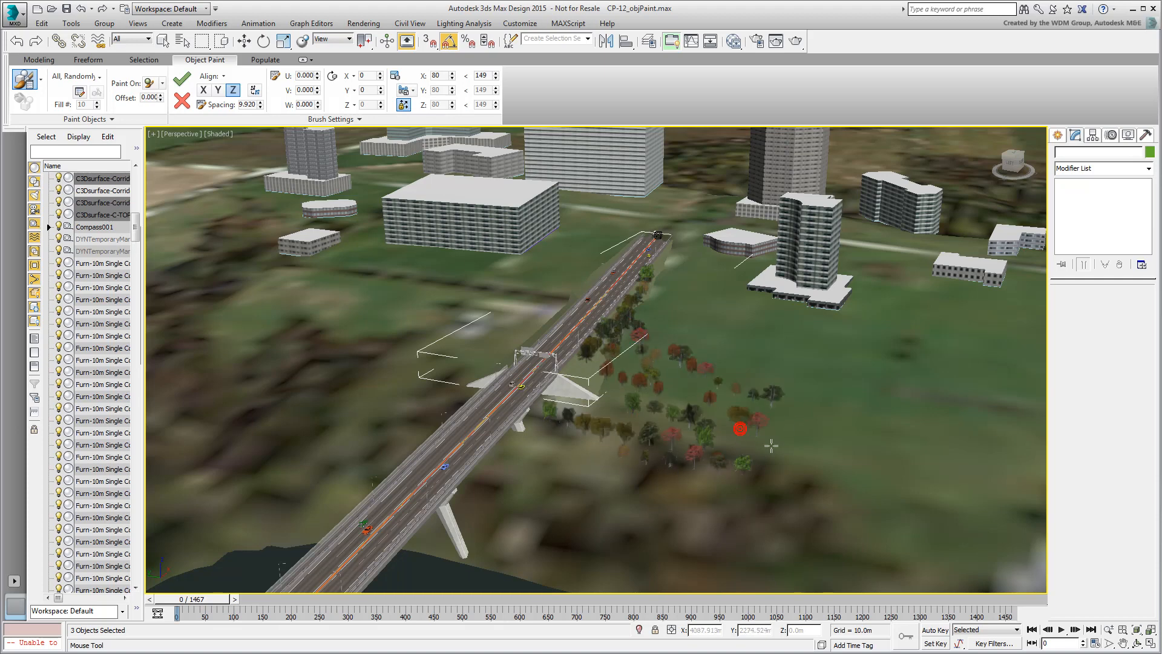
# - Paint trees on the embankment and terrain across the road at the bridge's opposite end
pyautogui.moveTo(771, 444); pyautogui.dragTo(1029, 437, button='middle')
pyautogui.moveTo(803, 266)
pyautogui.mouseDown()
pyautogui.moveTo(772, 342)
pyautogui.moveTo(738, 339)
pyautogui.moveTo(726, 321)
pyautogui.moveTo(635, 342)
pyautogui.moveTo(645, 379)
pyautogui.moveTo(625, 415)
pyautogui.moveTo(492, 350)
pyautogui.mouseUp()
pyautogui.moveTo(635, 314); pyautogui.dragTo(635, 358, button='middle')
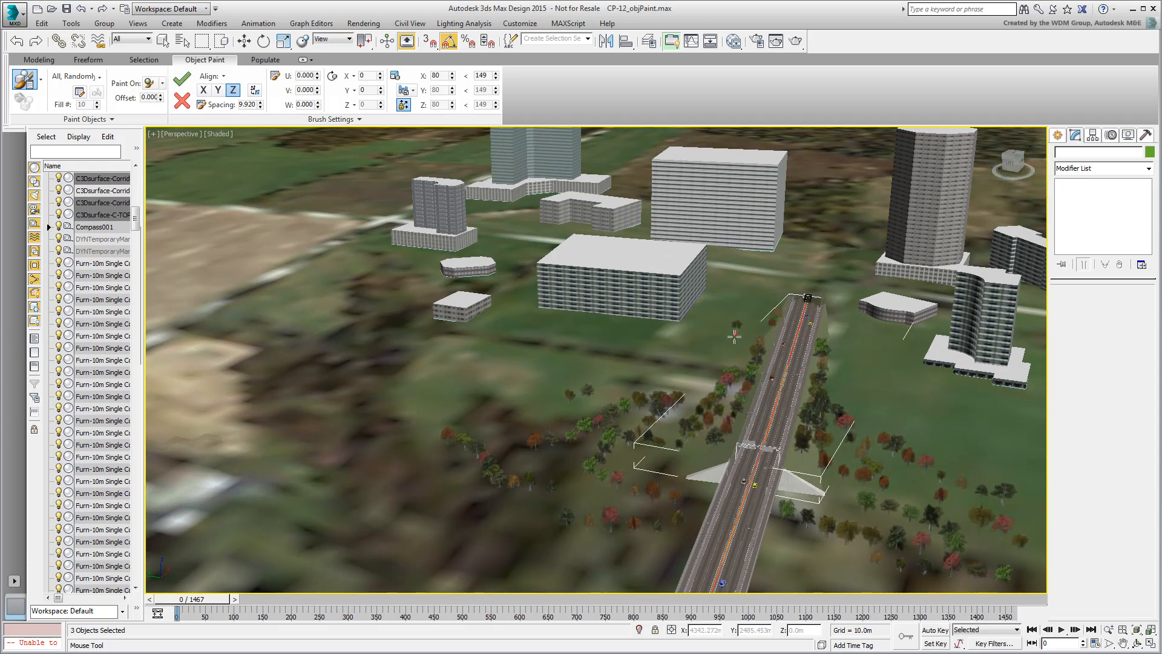
# - Extend the painted trees outward over the fields and near the buildings on both sides of the bridge's opposite end
pyautogui.keyDown('alt'); pyautogui.moveTo(494, 362); pyautogui.dragTo(829, 339, button='middle'); pyautogui.keyUp('alt')
pyautogui.scroll(4, 726, 309)
pyautogui.scroll(4, 731, 418)
pyautogui.keyDown('alt'); pyautogui.moveTo(702, 363); pyautogui.dragTo(639, 559, button='middle'); pyautogui.keyUp('alt')
pyautogui.scroll(-5, 641, 420)
pyautogui.moveTo(645, 209); pyautogui.dragTo(670, 347, button='middle')
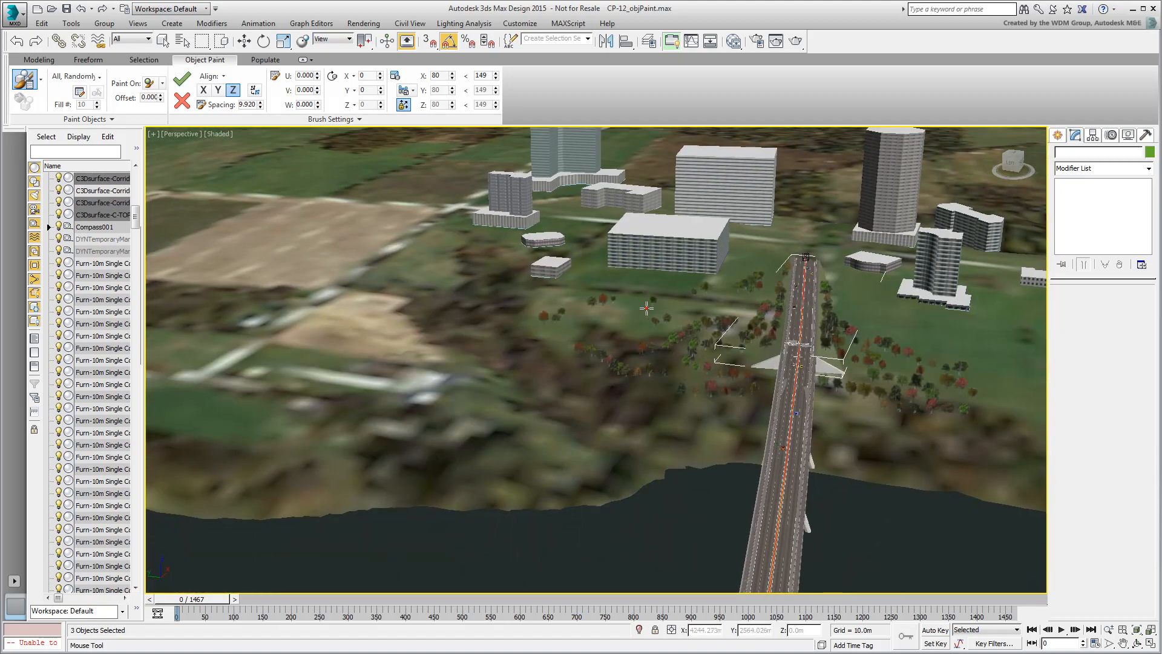
pyautogui.moveTo(520, 342)
pyautogui.mouseDown()
pyautogui.moveTo(527, 329)
pyautogui.moveTo(486, 259)
pyautogui.mouseUp()
pyautogui.moveTo(432, 232); pyautogui.dragTo(414, 260)
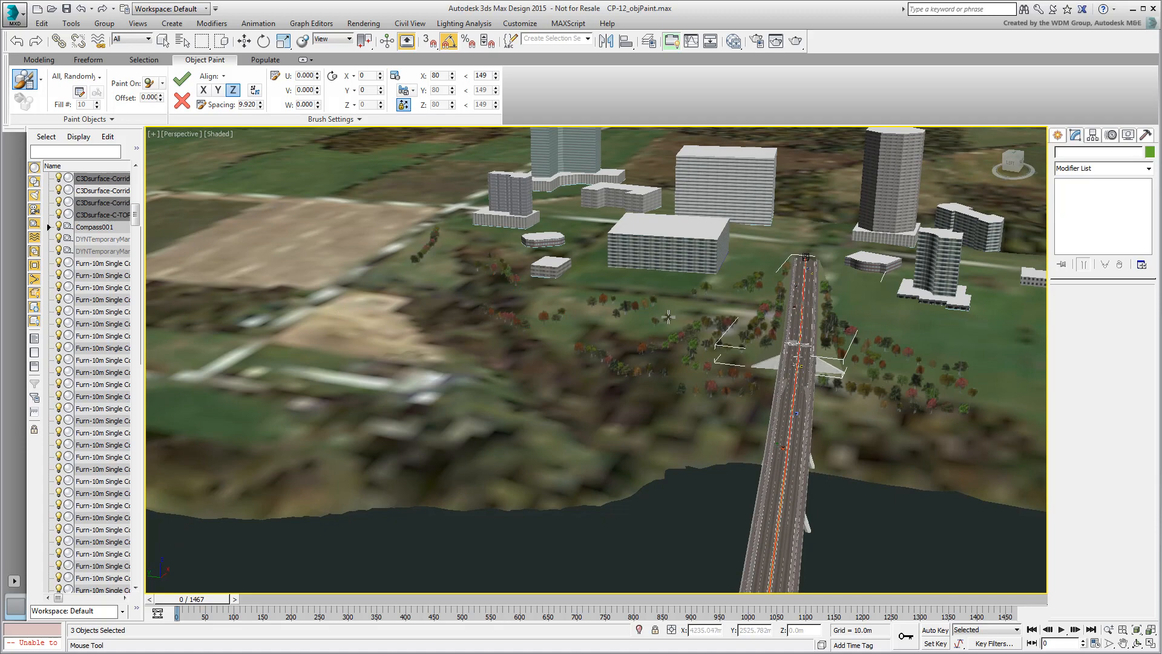
pyautogui.keyDown('alt'); pyautogui.moveTo(968, 346); pyautogui.dragTo(745, 389, button='middle'); pyautogui.keyUp('alt')
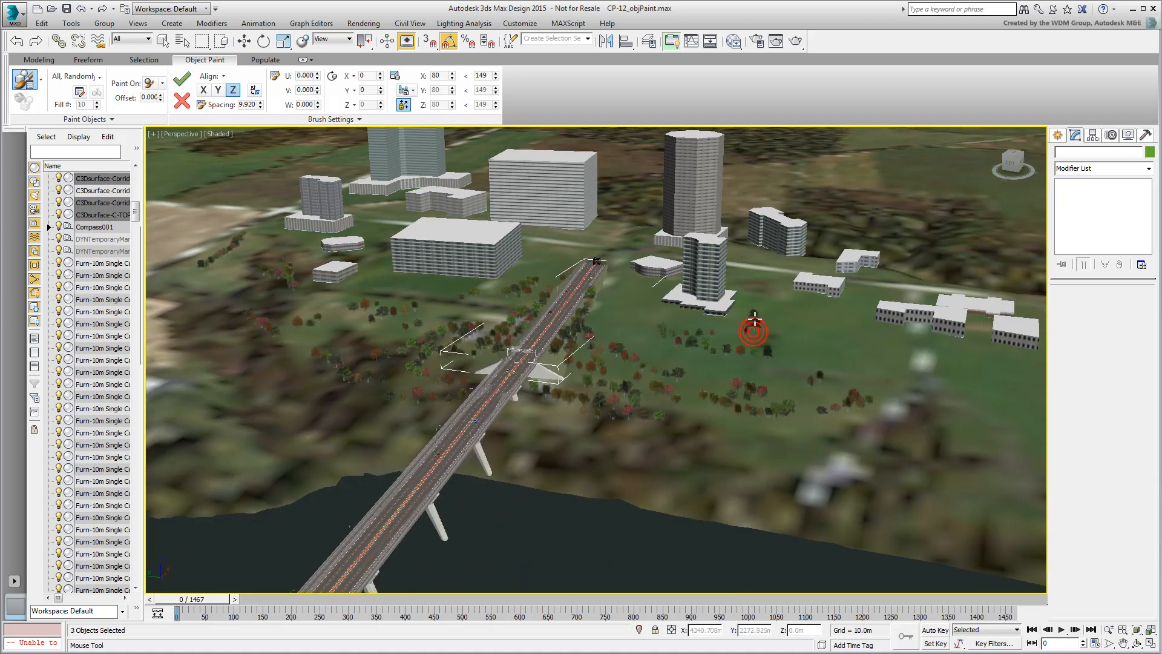
pyautogui.keyDown('alt'); pyautogui.moveTo(752, 329); pyautogui.dragTo(691, 313, button='middle'); pyautogui.keyUp('alt')
# - Back at the first shore, paint more trees along the road embankment and the adjoining terrain
pyautogui.moveTo(579, 343); pyautogui.dragTo(335, 262, button='middle')
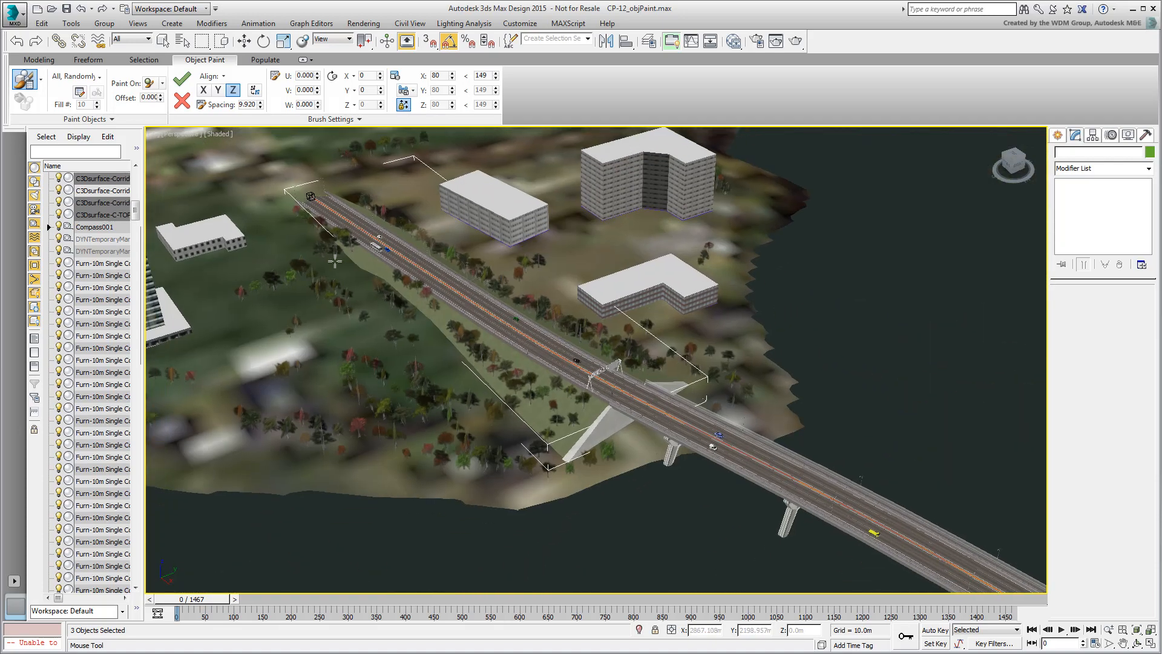
pyautogui.moveTo(377, 282); pyautogui.dragTo(527, 406)
pyautogui.moveTo(527, 407)
pyautogui.keyDown('alt'); pyautogui.mouseDown(button='middle')
pyautogui.moveTo(433, 363)
pyautogui.moveTo(448, 339)
pyautogui.moveTo(489, 440)
pyautogui.moveTo(511, 427)
pyautogui.moveTo(558, 442)
pyautogui.mouseUp(button='middle'); pyautogui.keyUp('alt')
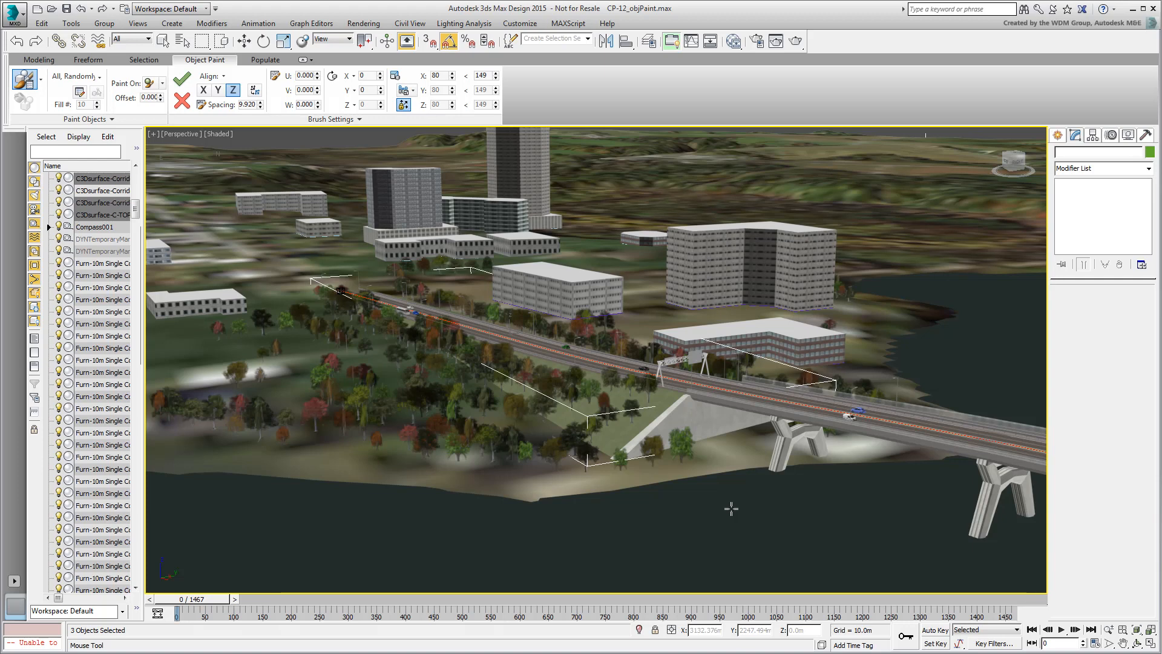
# - Find all scene objects named "tree", save them as a named selection set called Trees, and clear the selection
pyautogui.click(73, 152)
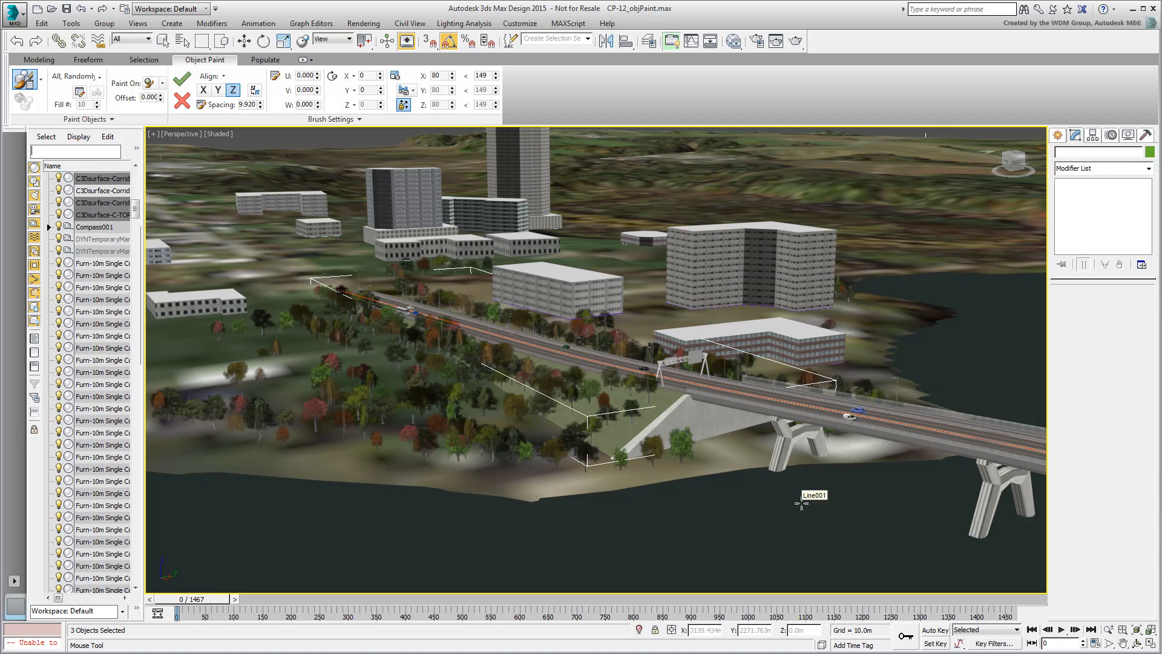
pyautogui.write('tree')
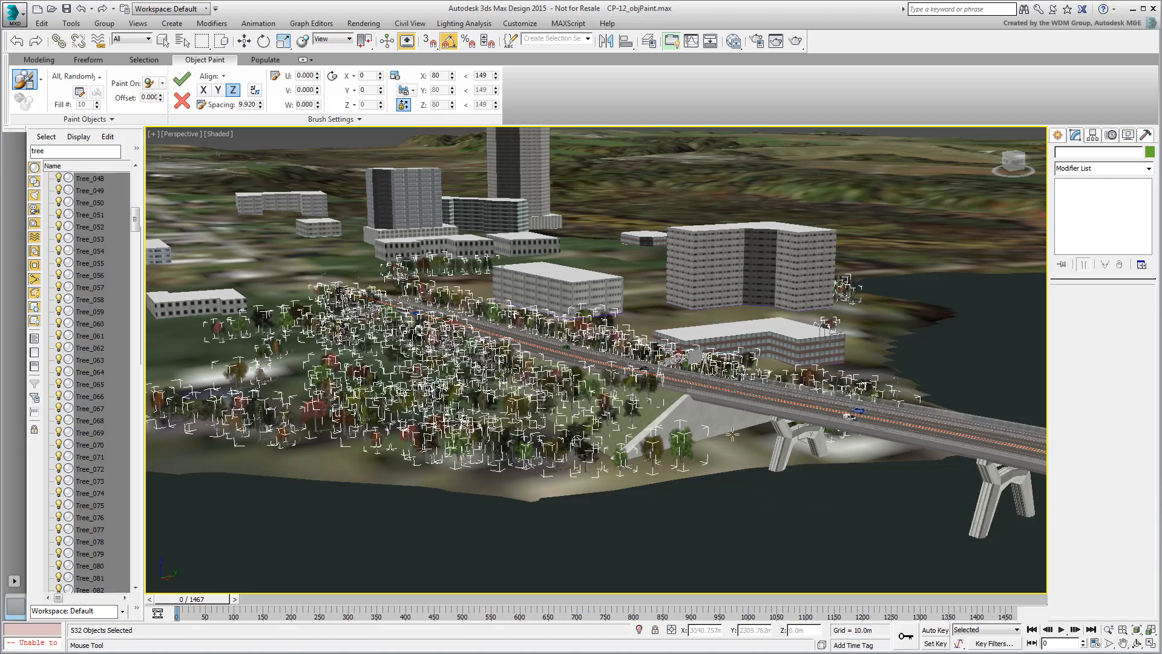
pyautogui.click(561, 39)
pyautogui.click(360, 139)
# - Recall the Trees selection set to check which objects it contains, and deselect everything
pyautogui.moveTo(584, 320); pyautogui.dragTo(567, 349, button='middle')
pyautogui.click(587, 38)
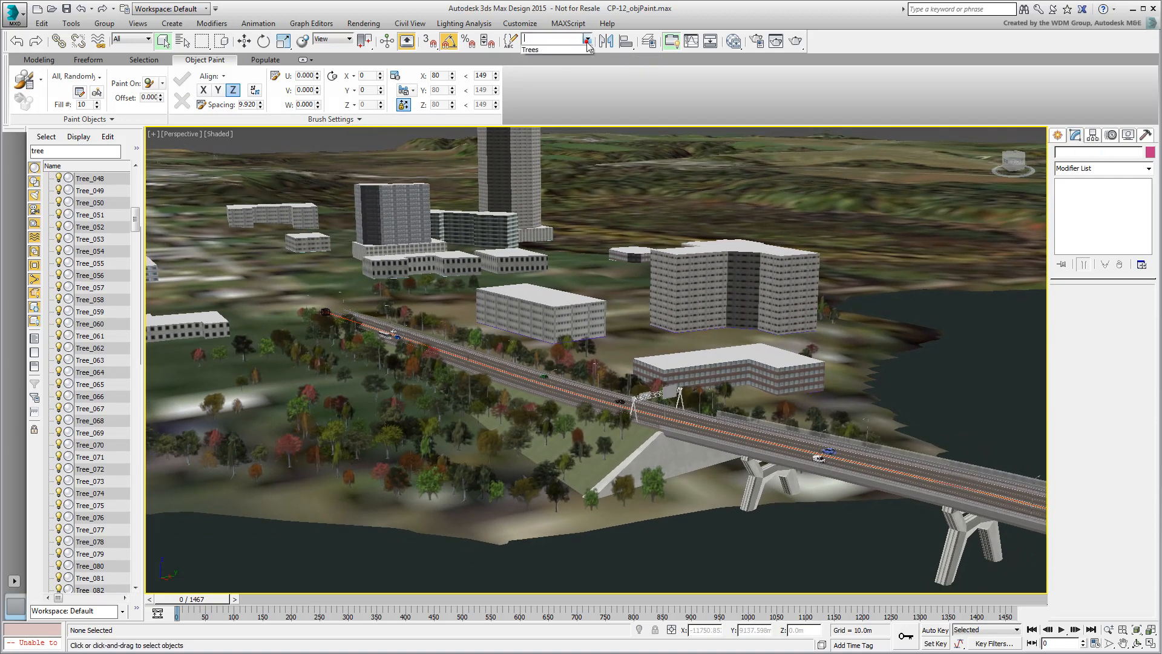
pyautogui.click(559, 49)
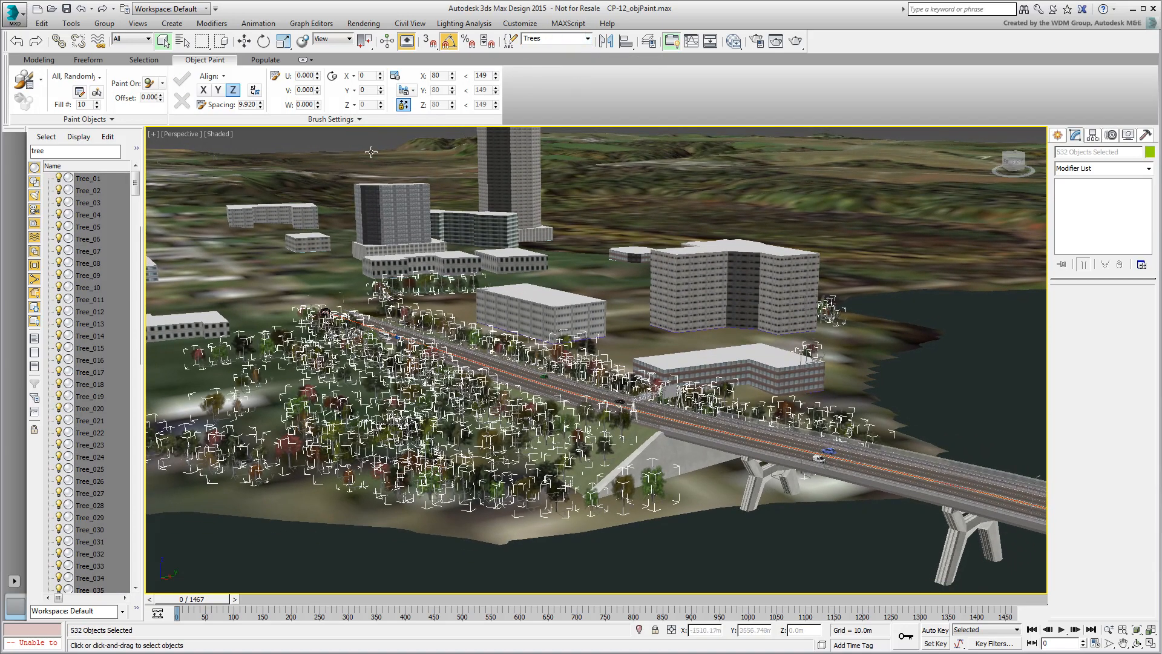
pyautogui.click(346, 139)
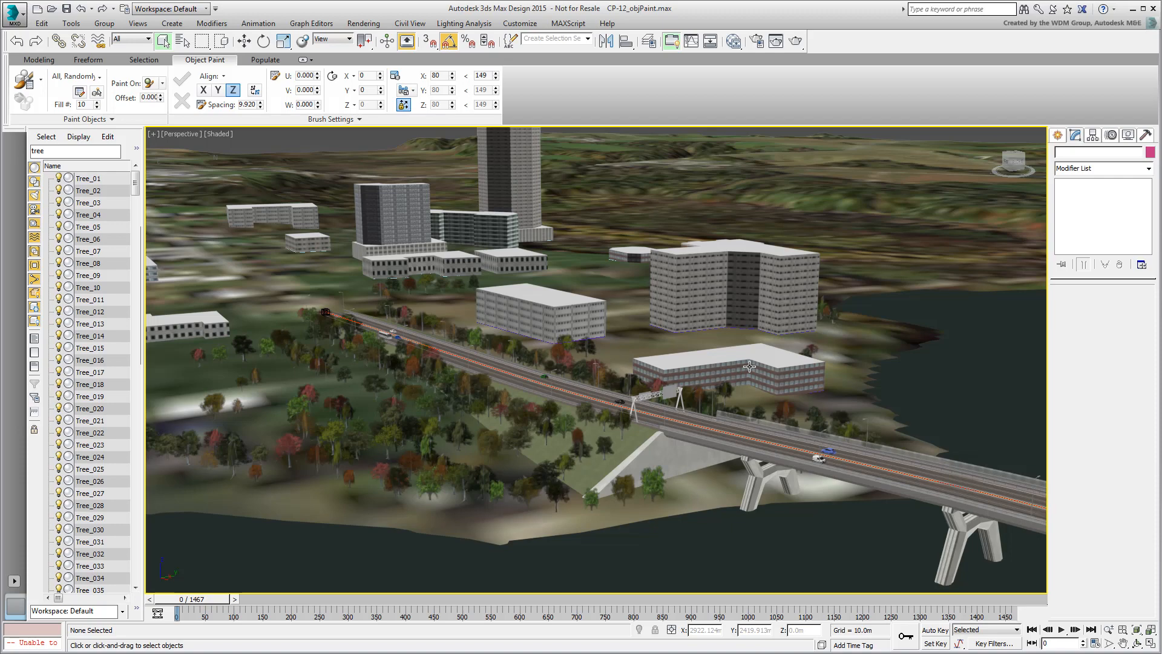
# - Frame the concrete abutment and its surrounding trees in the perspective view and render it
pyautogui.scroll(5, 605, 467)
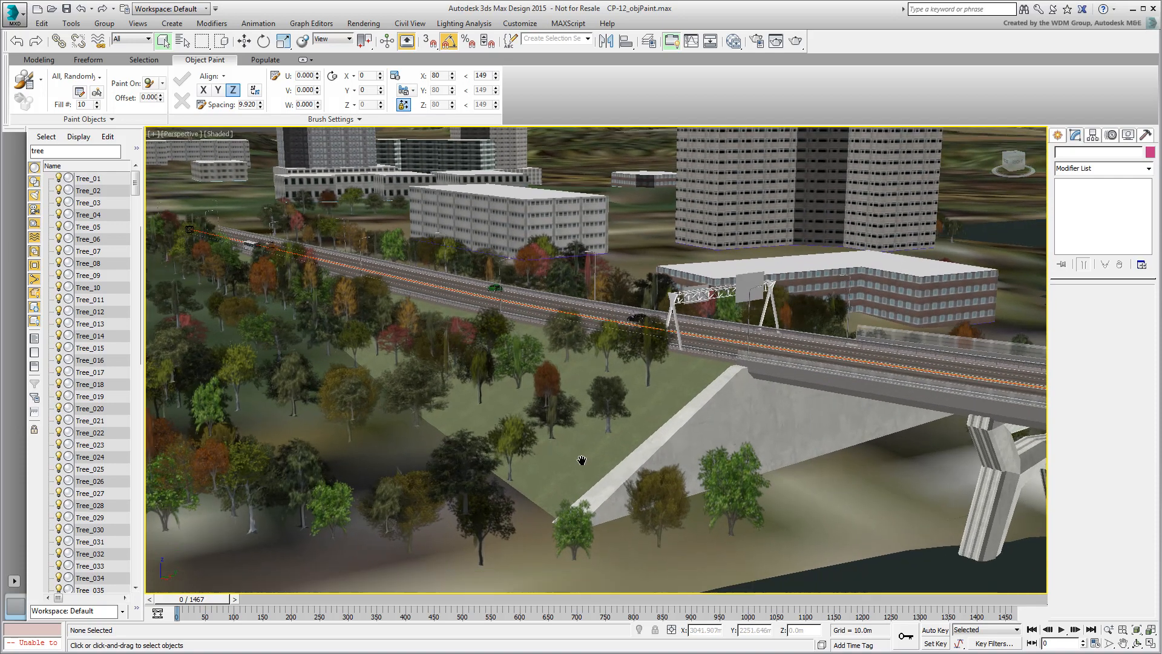
pyautogui.moveTo(581, 462); pyautogui.dragTo(662, 400, button='middle')
pyautogui.click(776, 41)
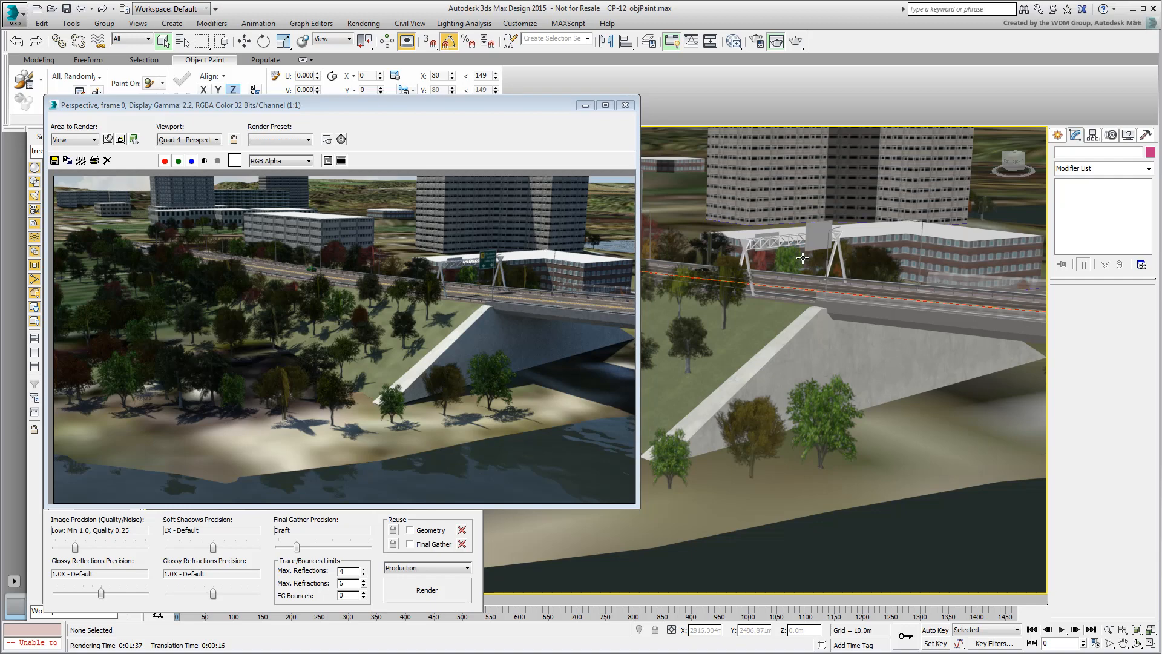
# - Select the Trees set and turn off Receive Shadows in its object properties
pyautogui.click(586, 39)
pyautogui.click(559, 50)
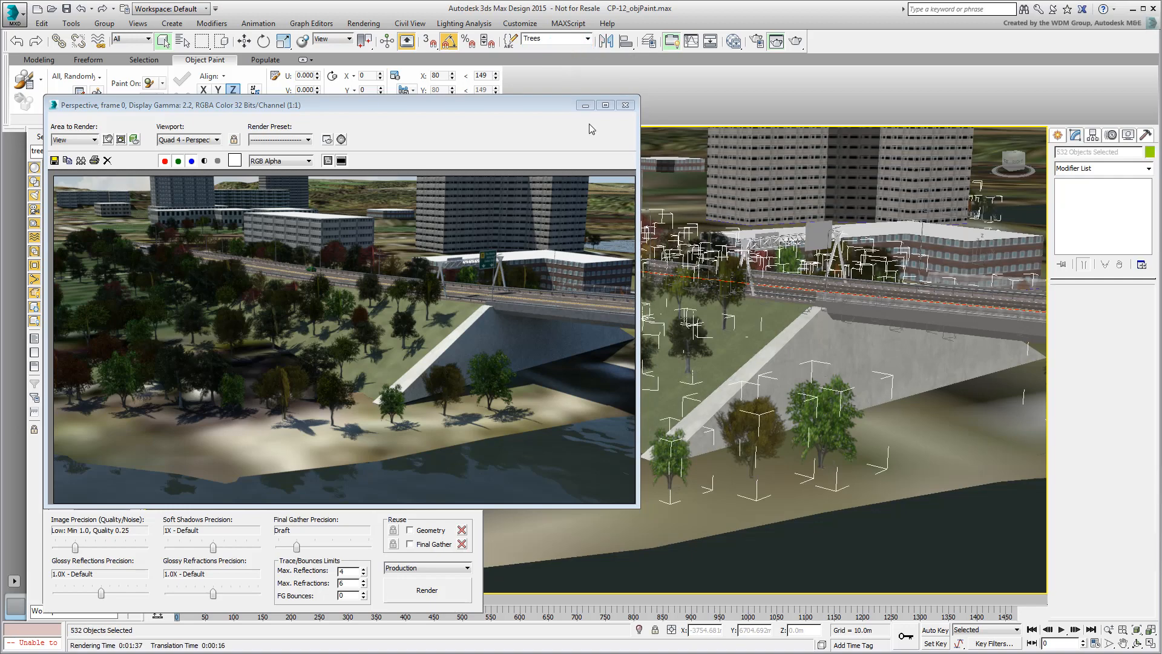
pyautogui.rightClick(790, 270)
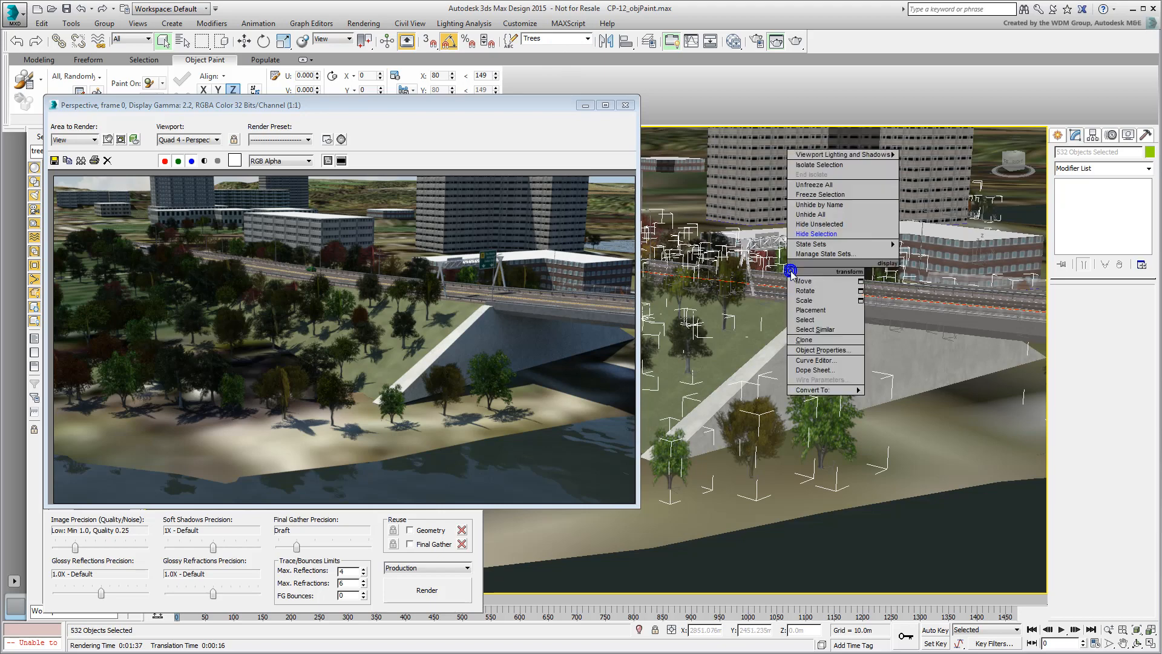
pyautogui.click(828, 350)
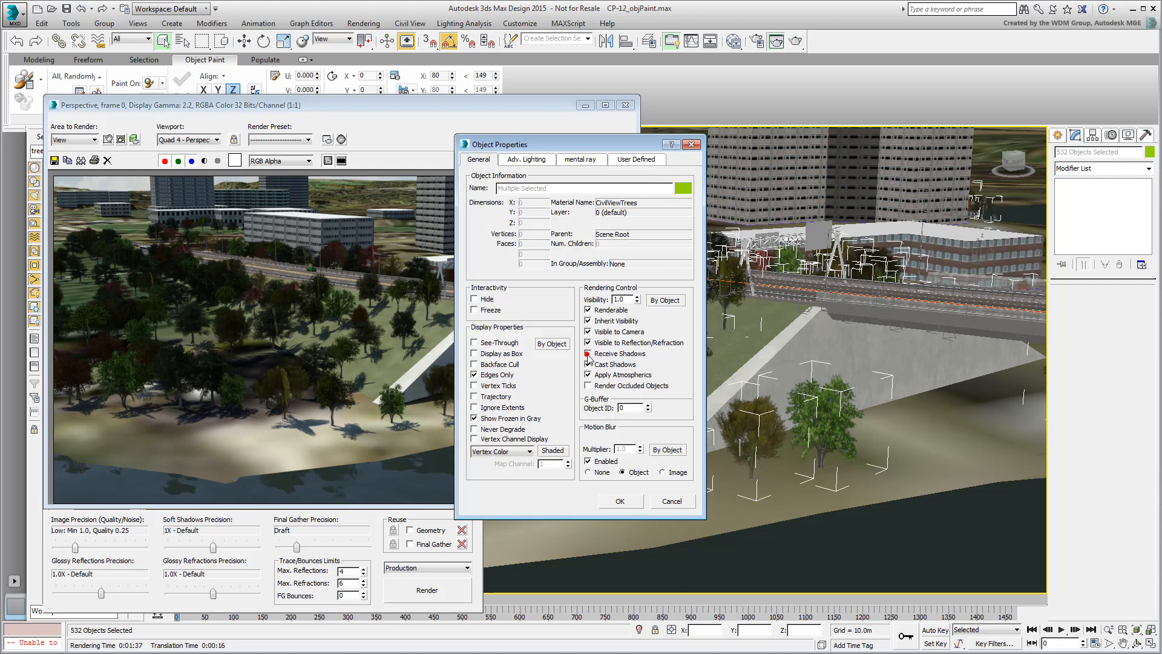
pyautogui.click(617, 502)
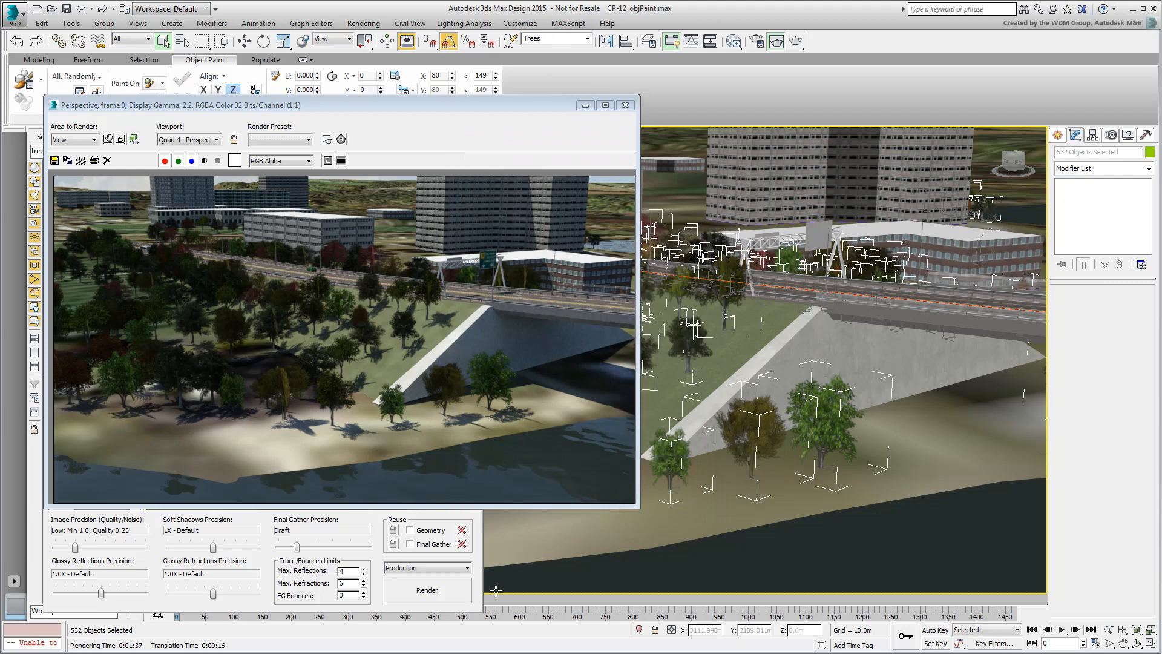
# - Render the perspective view again with the changed tree shadow setting, and close the rendered image
pyautogui.click(433, 596)
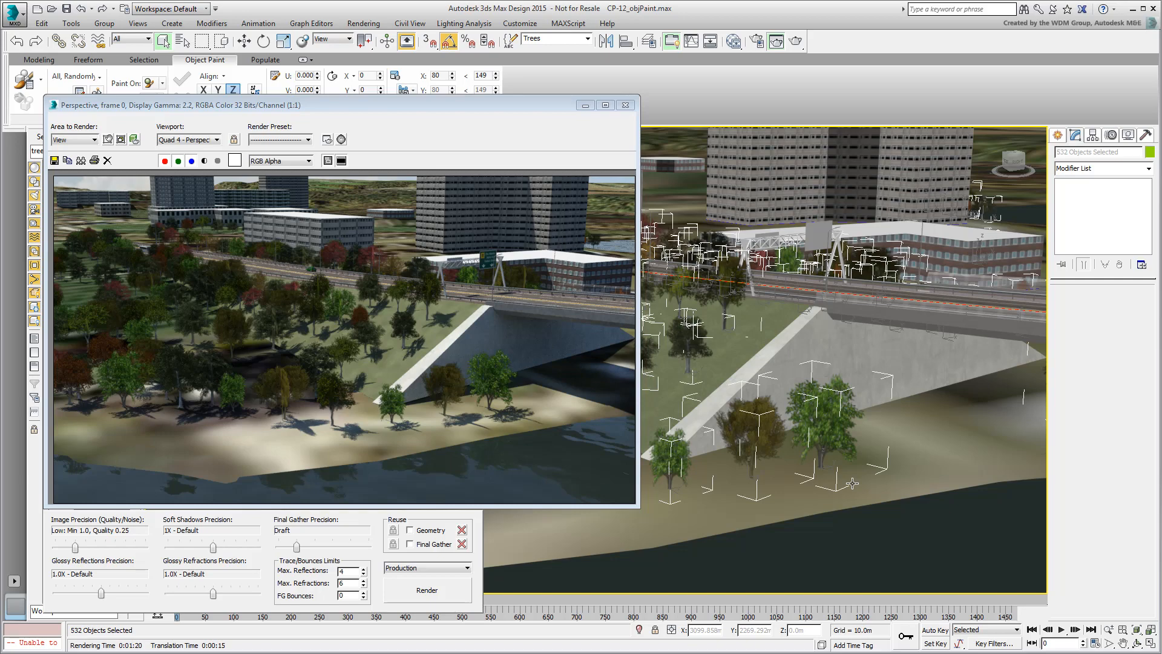
pyautogui.click(625, 104)
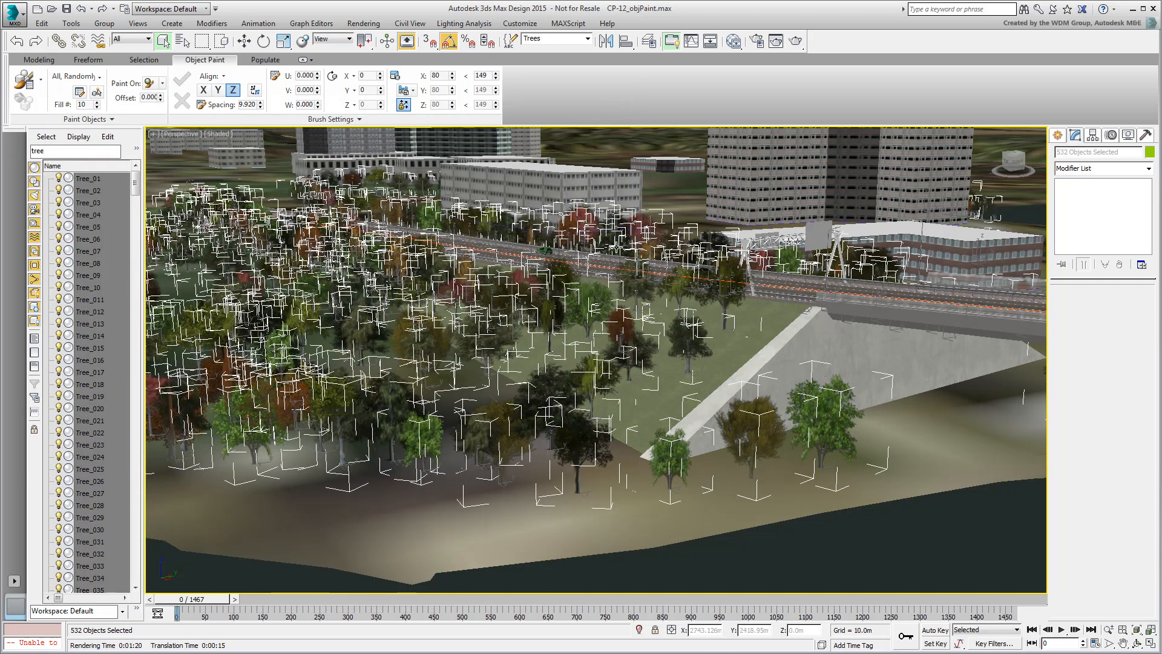
# - Show all four viewports and create a Standard Omni light beside the row of source trees in the orthographic view
pyautogui.hotkey('alt', 'w')
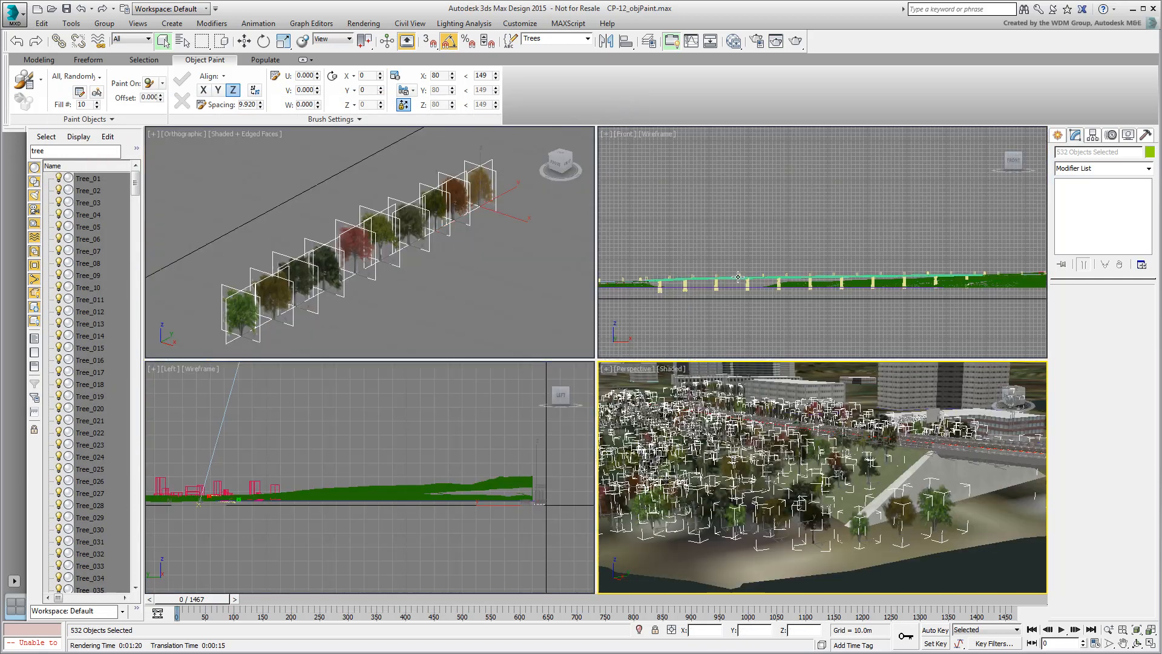
pyautogui.click(521, 294)
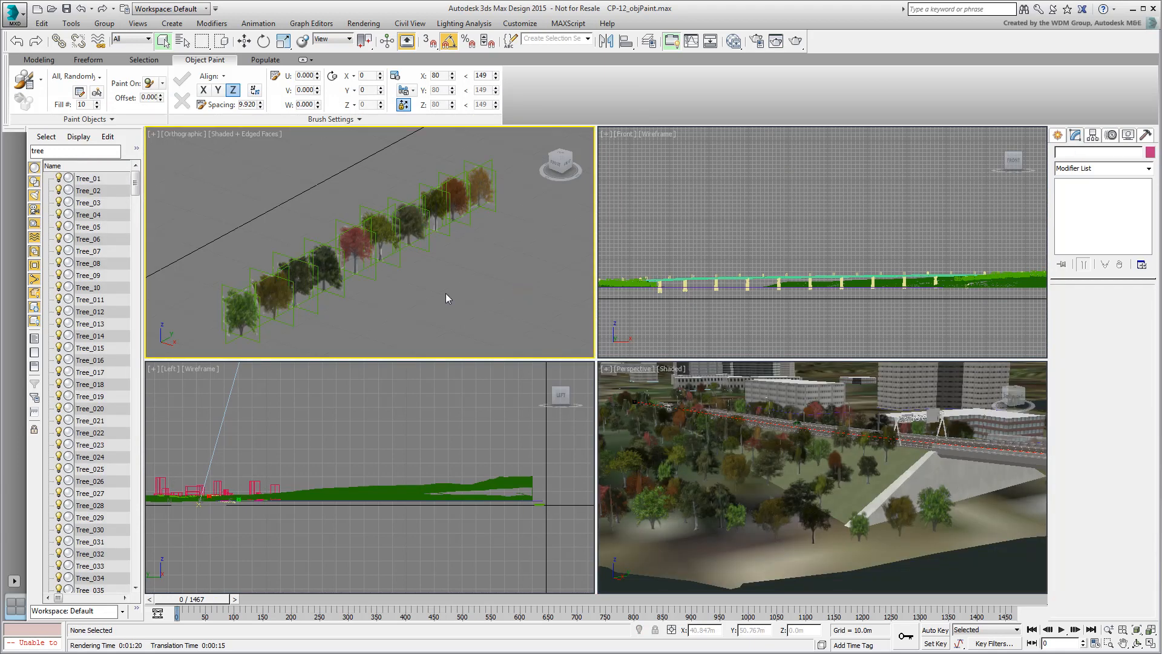
pyautogui.moveTo(445, 293); pyautogui.dragTo(550, 261, button='middle')
pyautogui.click(1057, 135)
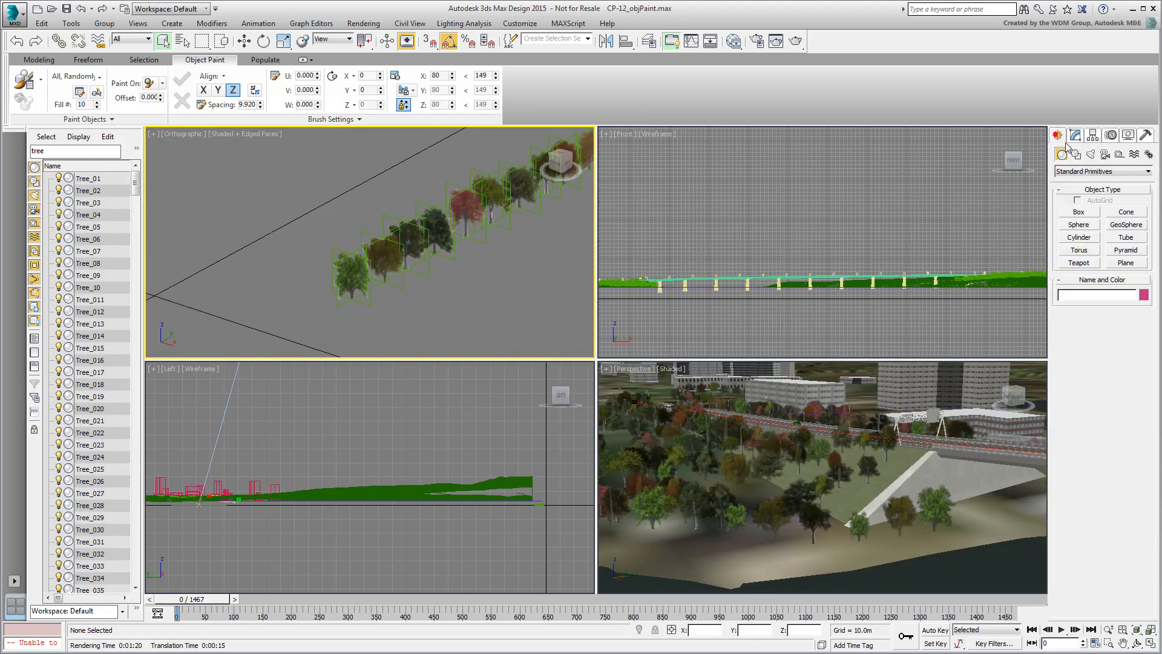
pyautogui.click(1091, 155)
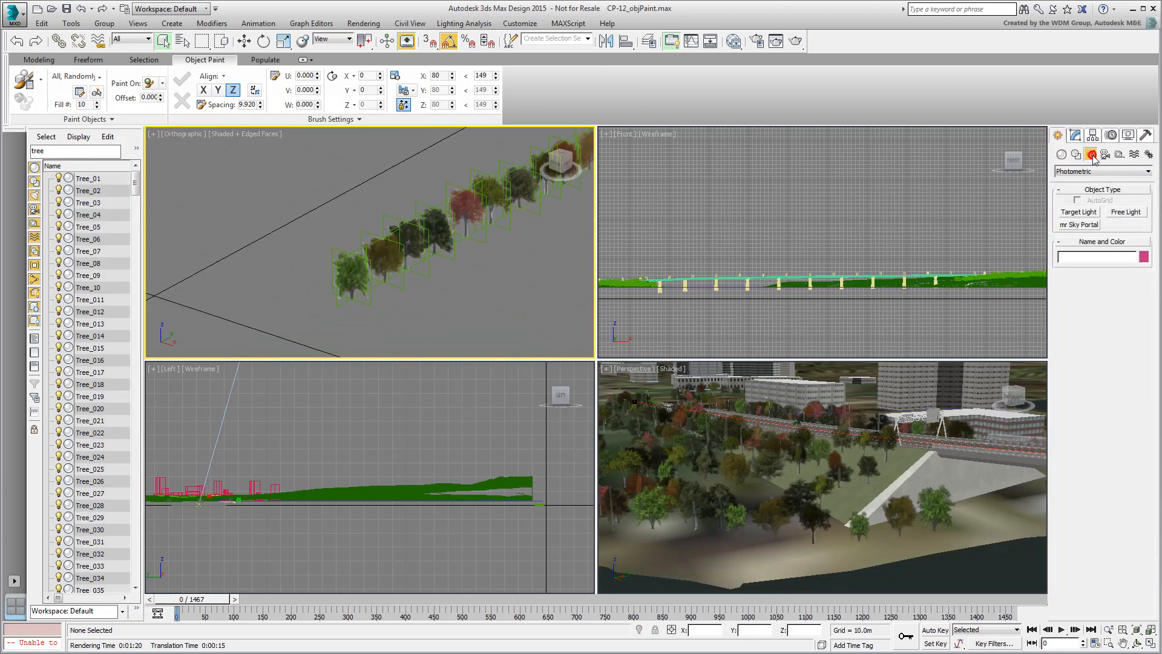
pyautogui.click(1100, 175)
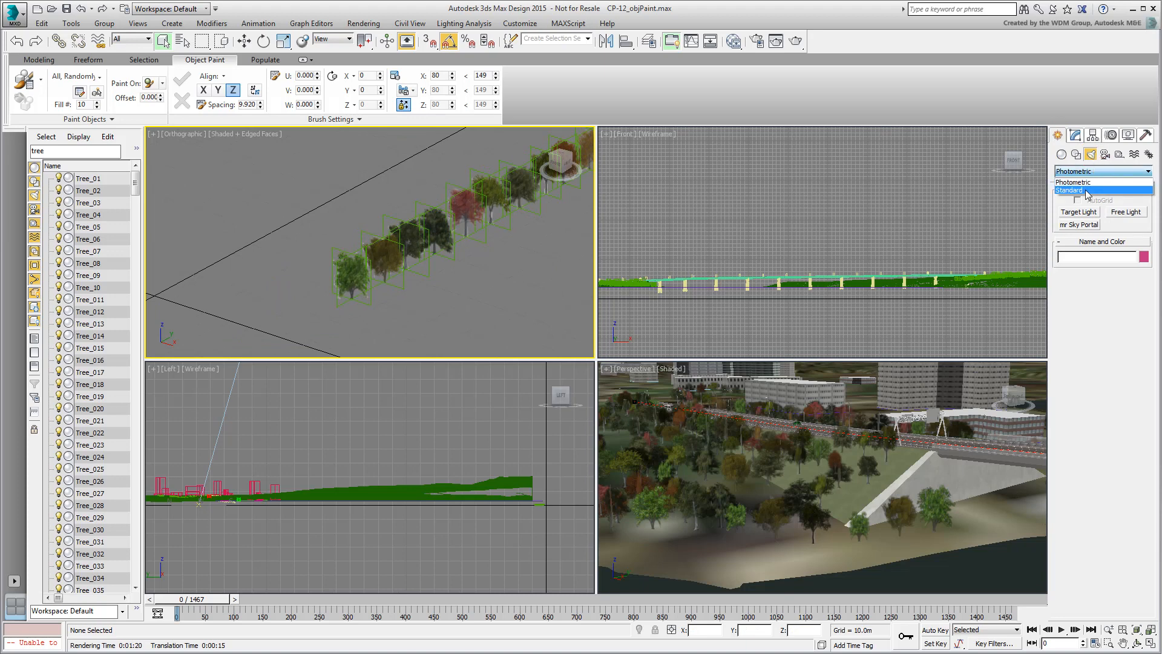
pyautogui.click(1088, 190)
pyautogui.click(1080, 237)
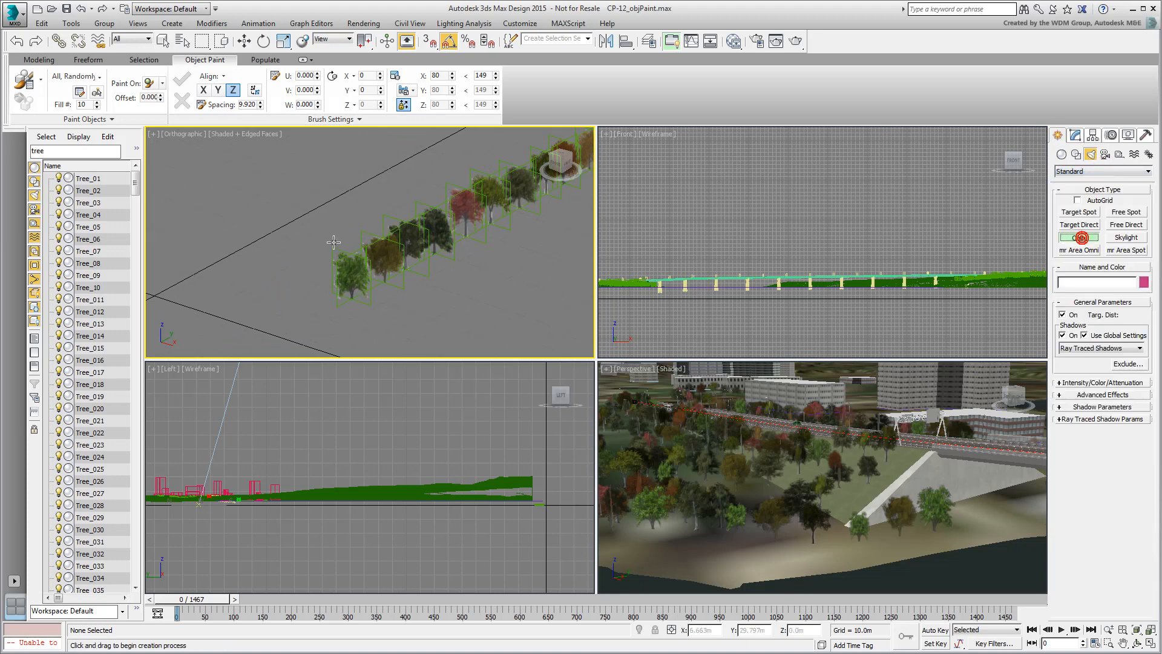
pyautogui.click(199, 278)
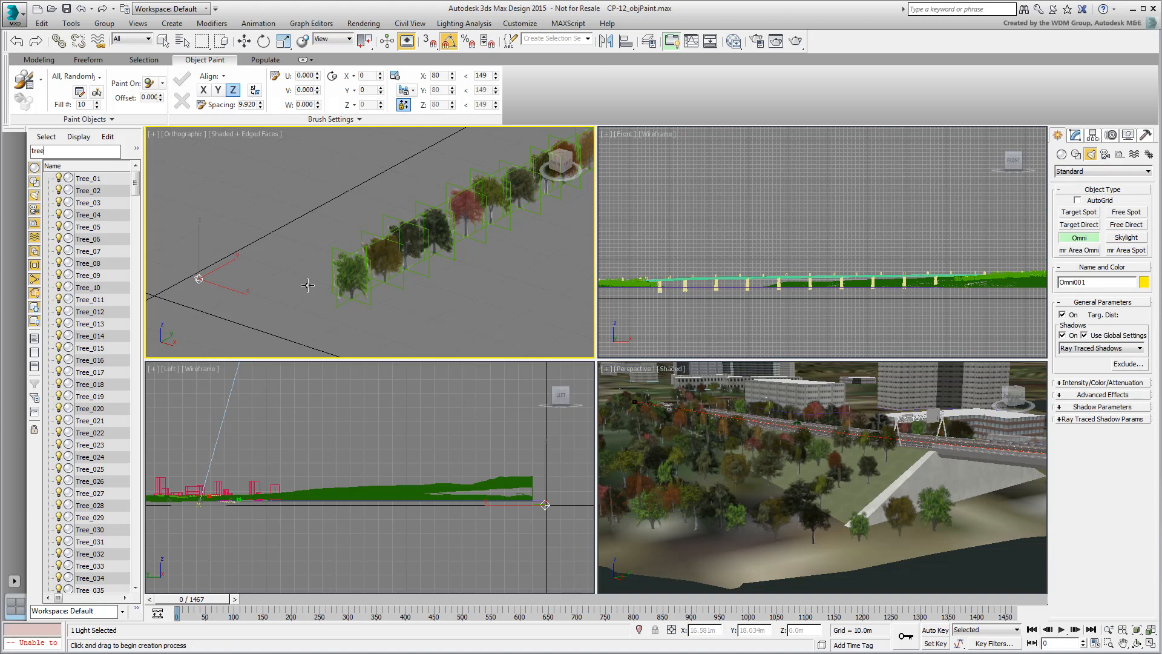
# - Make the new Omni light affect Ambient Only and set its intensity multiplier to 7000
pyautogui.click(1075, 137)
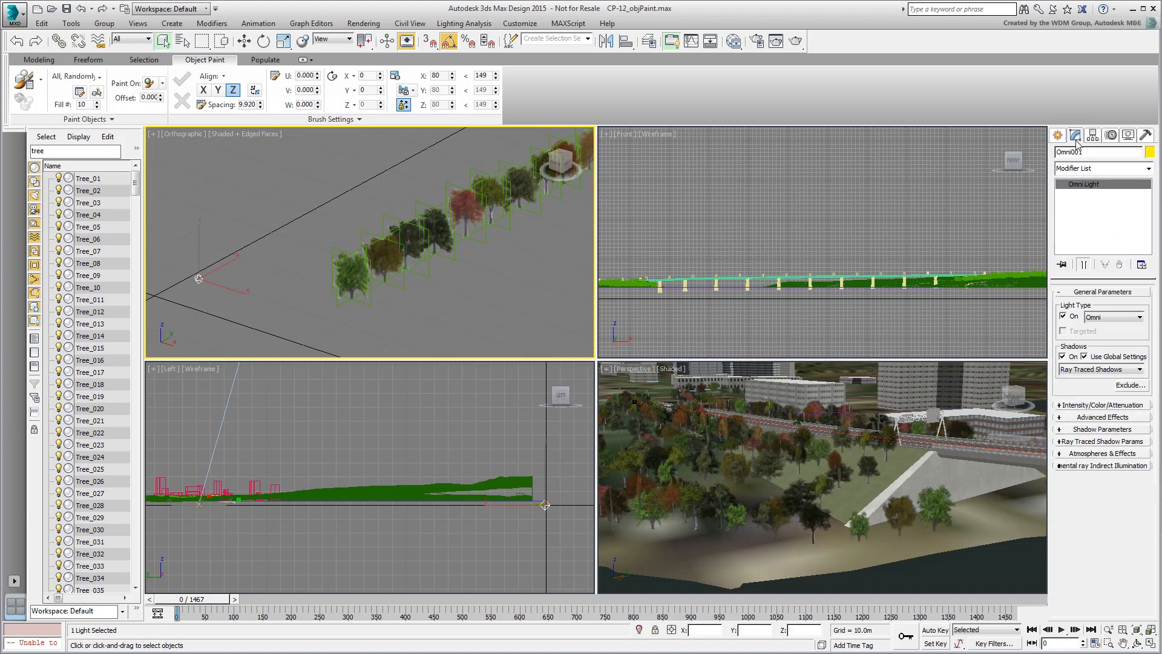
pyautogui.click(1108, 418)
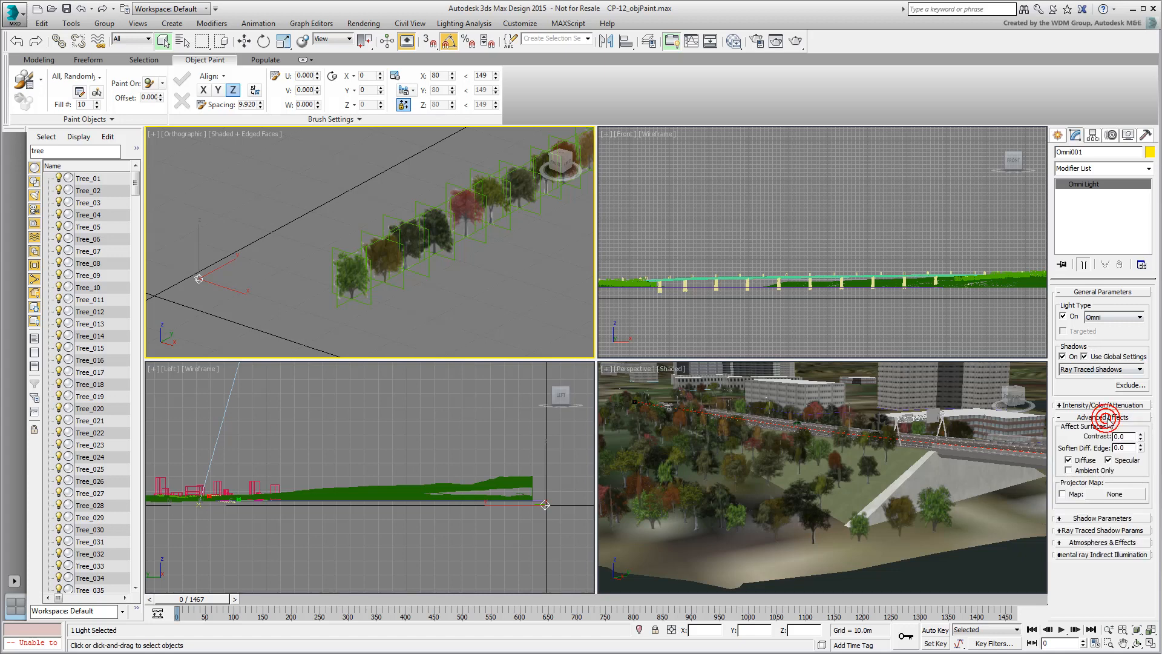
pyautogui.click(1069, 470)
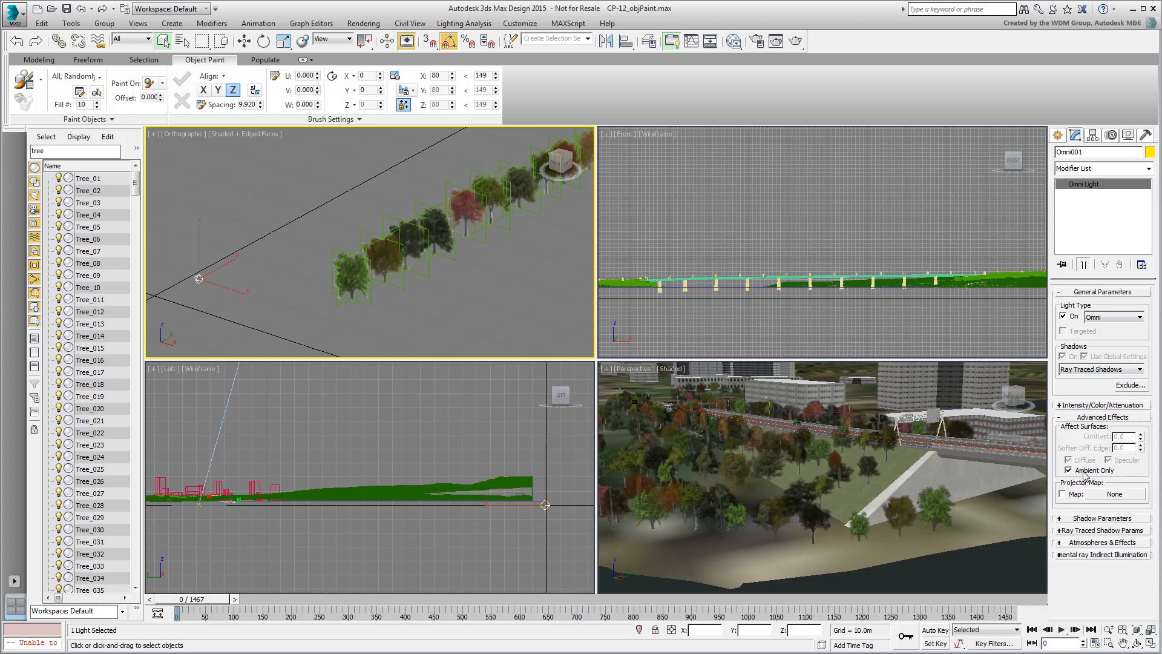
pyautogui.click(1091, 406)
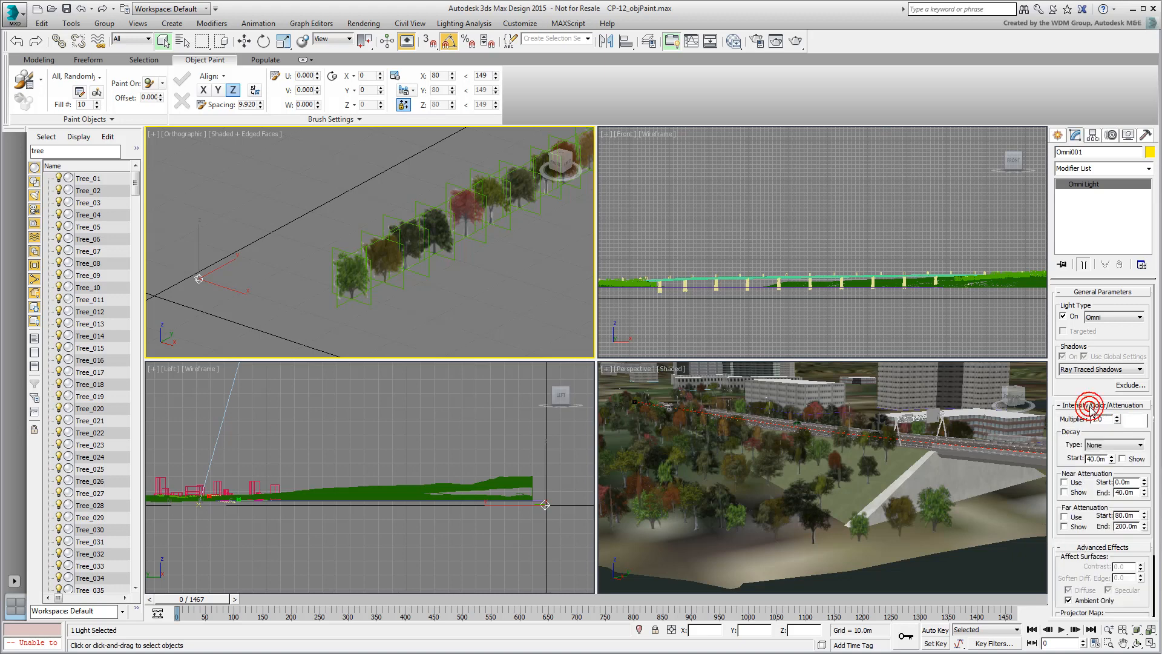
pyautogui.doubleClick(1107, 419)
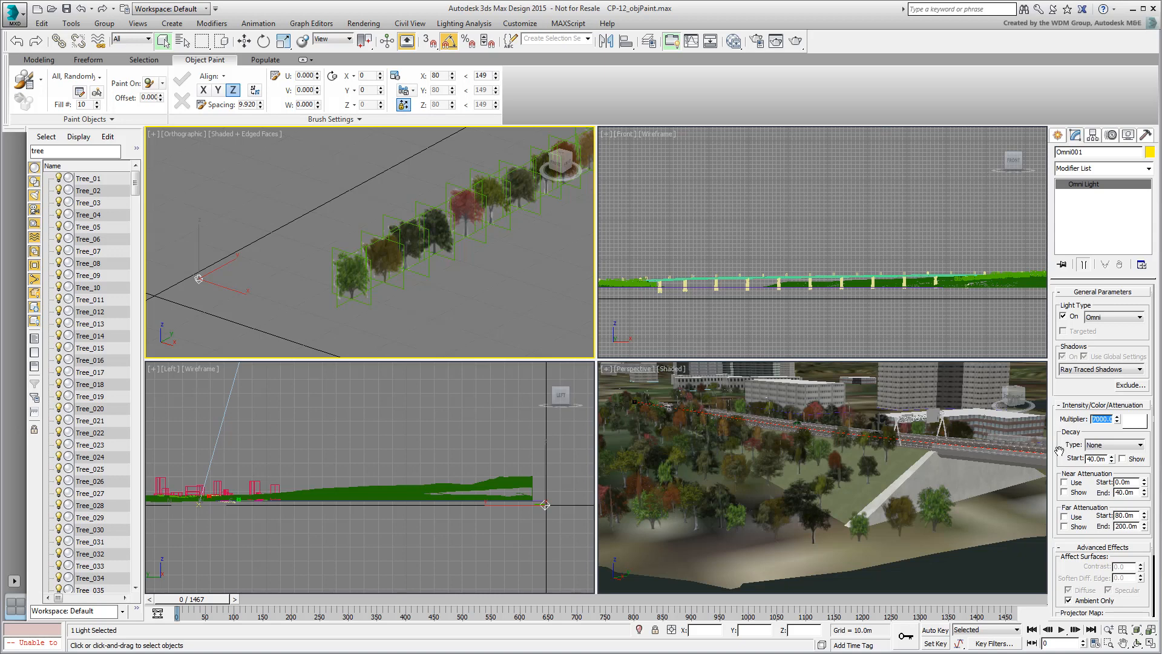
# - Restrict the Omni light to the Trees selection set by including only those objects for both illumination and shadow casting
pyautogui.moveTo(1058, 451); pyautogui.dragTo(1058, 422)
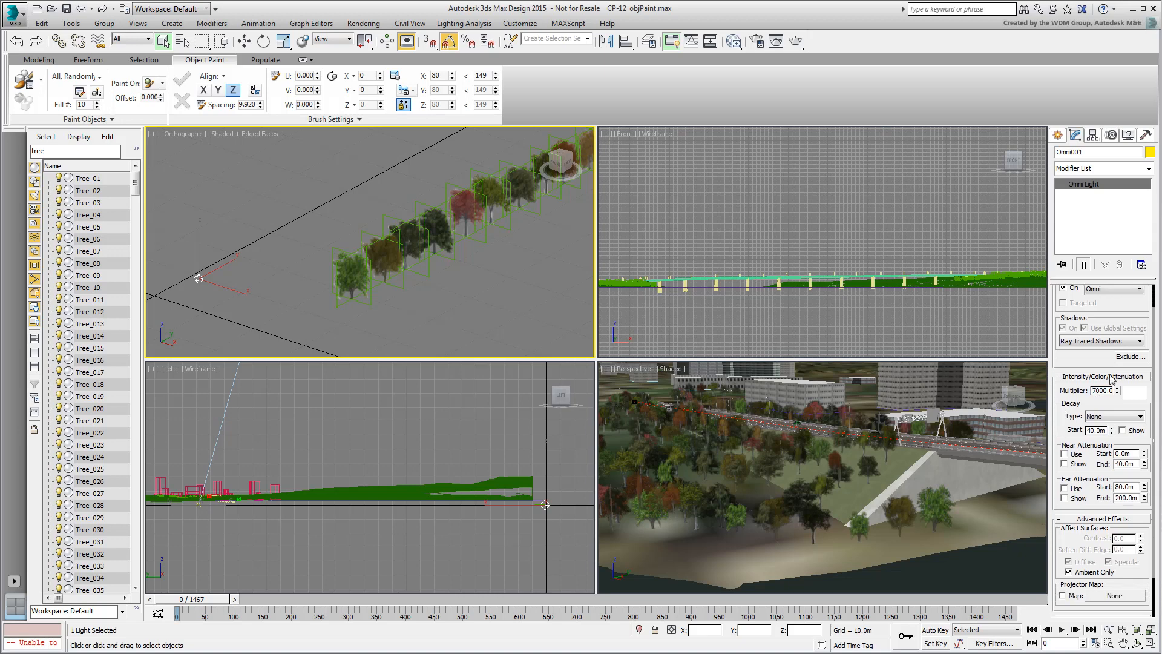
pyautogui.click(1131, 357)
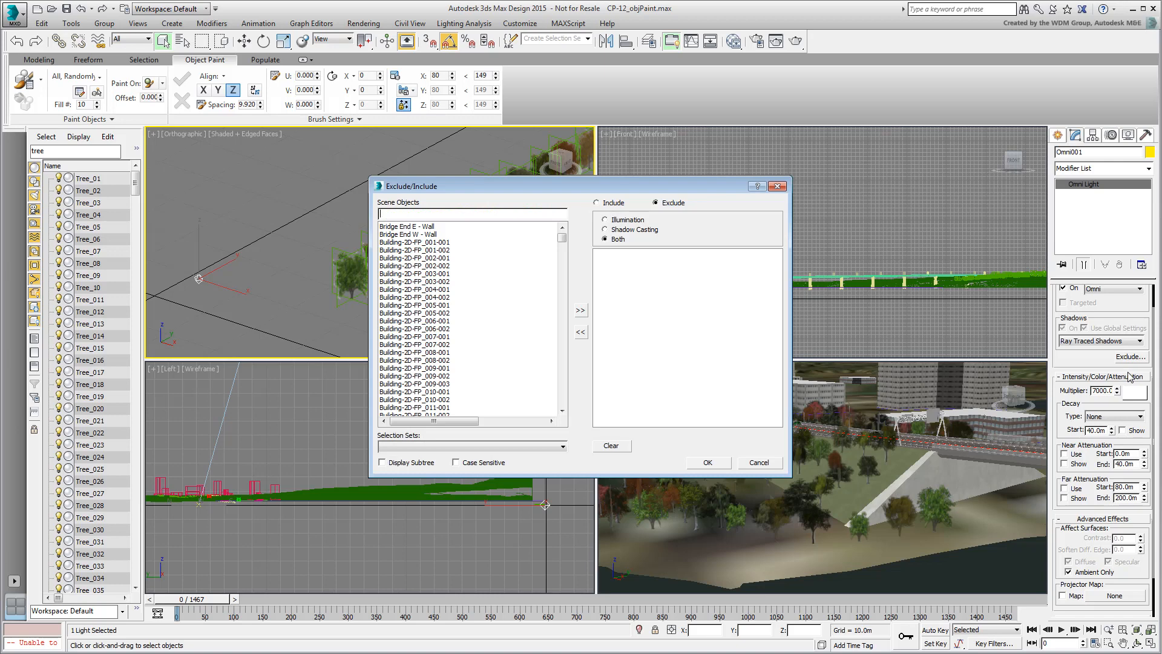
pyautogui.click(601, 205)
pyautogui.click(559, 446)
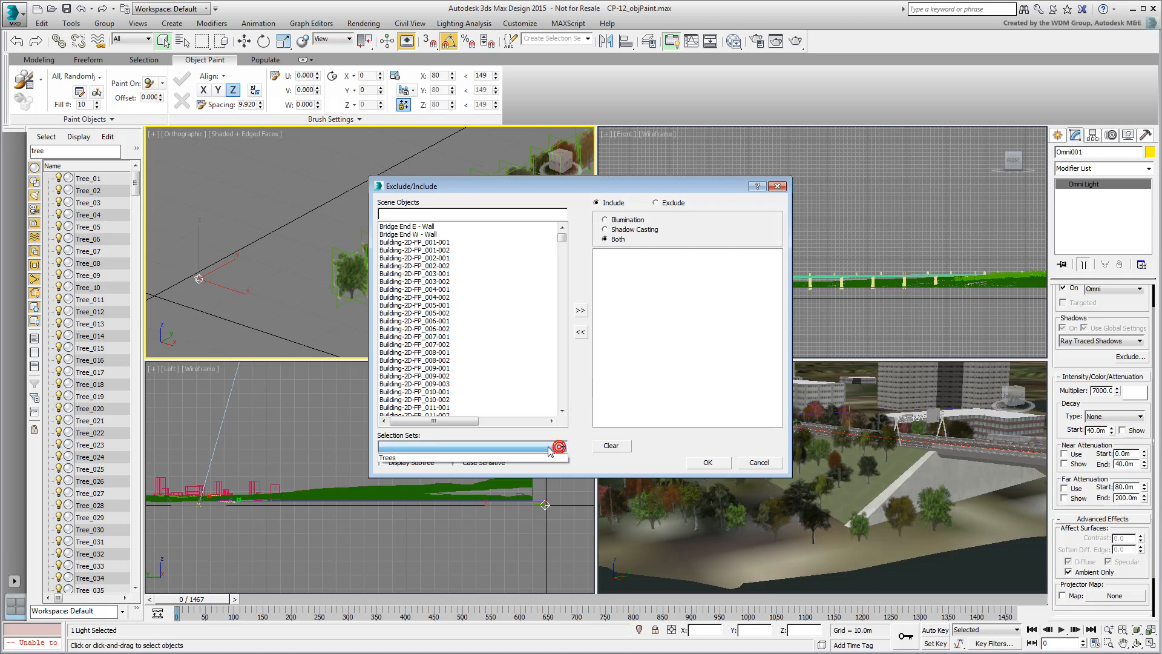
pyautogui.click(399, 458)
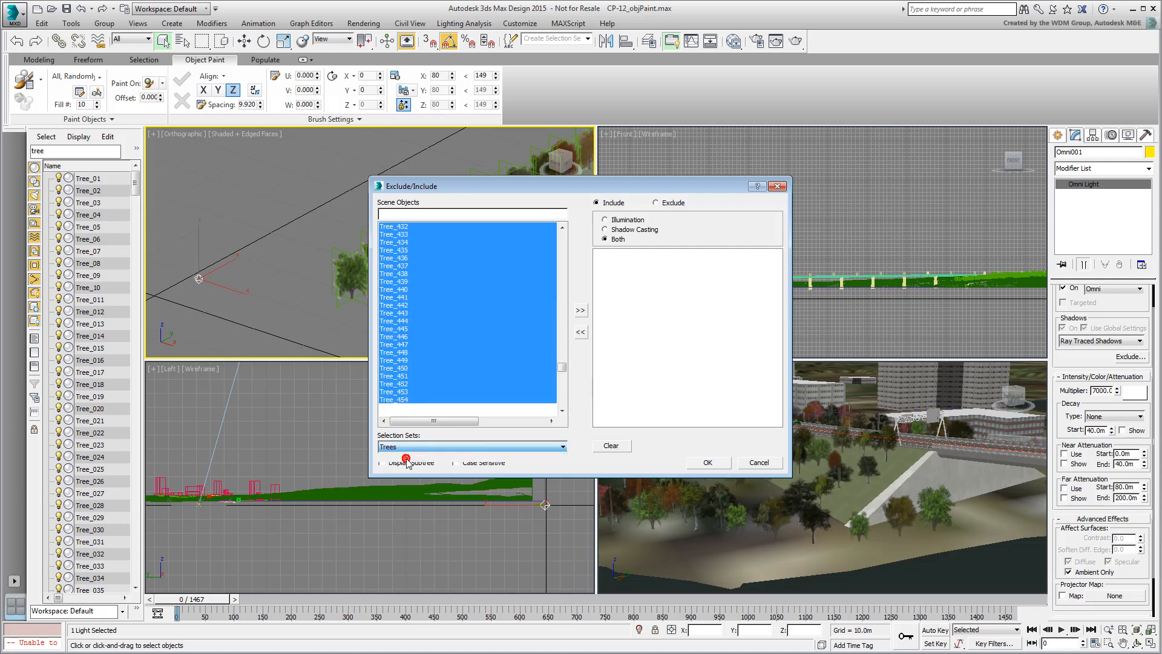
pyautogui.click(580, 311)
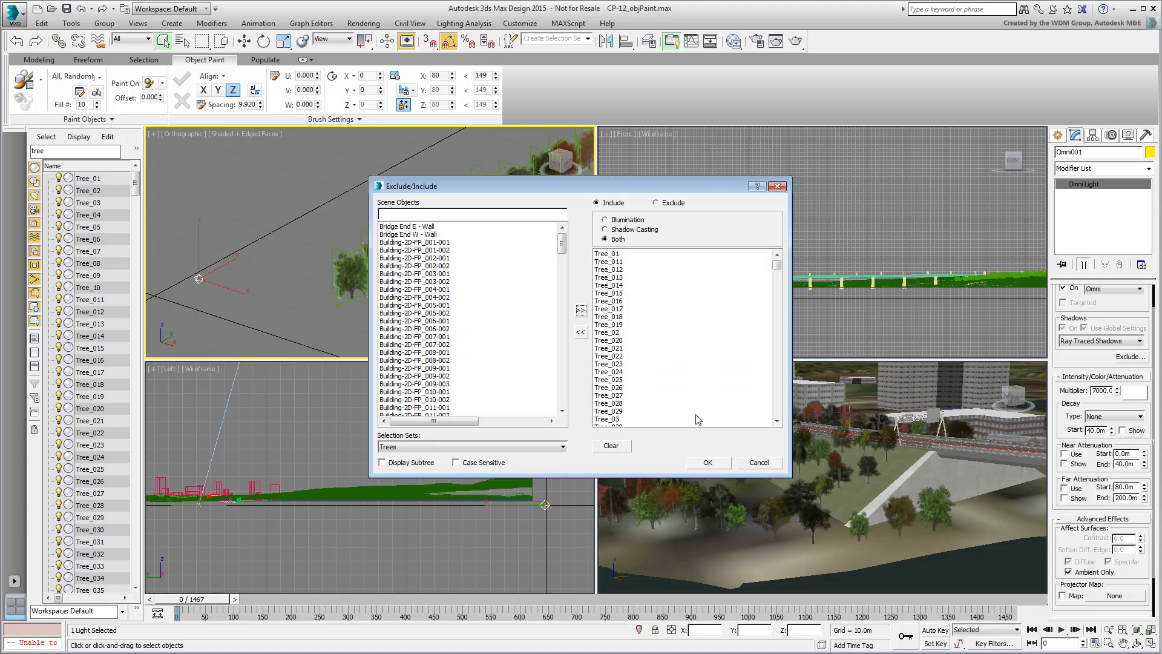
pyautogui.click(707, 462)
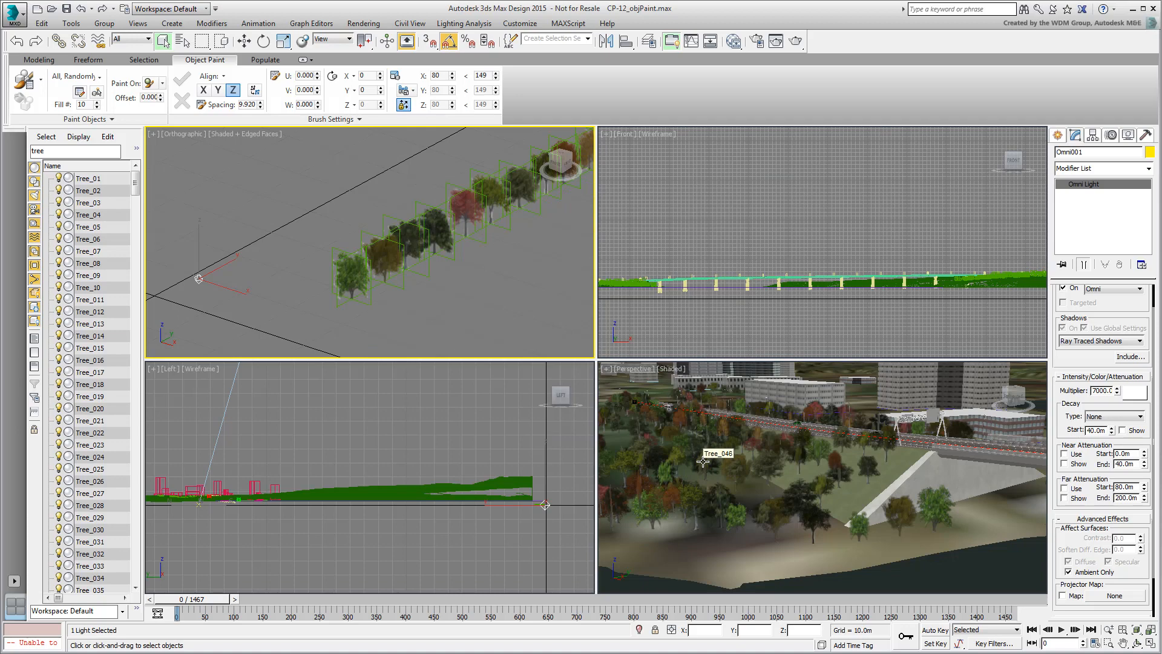
# - Maximize the perspective view, render it with the tree-only ambient light, and close the rendered image
pyautogui.rightClick(781, 433)
pyautogui.hotkey('alt', 'w')
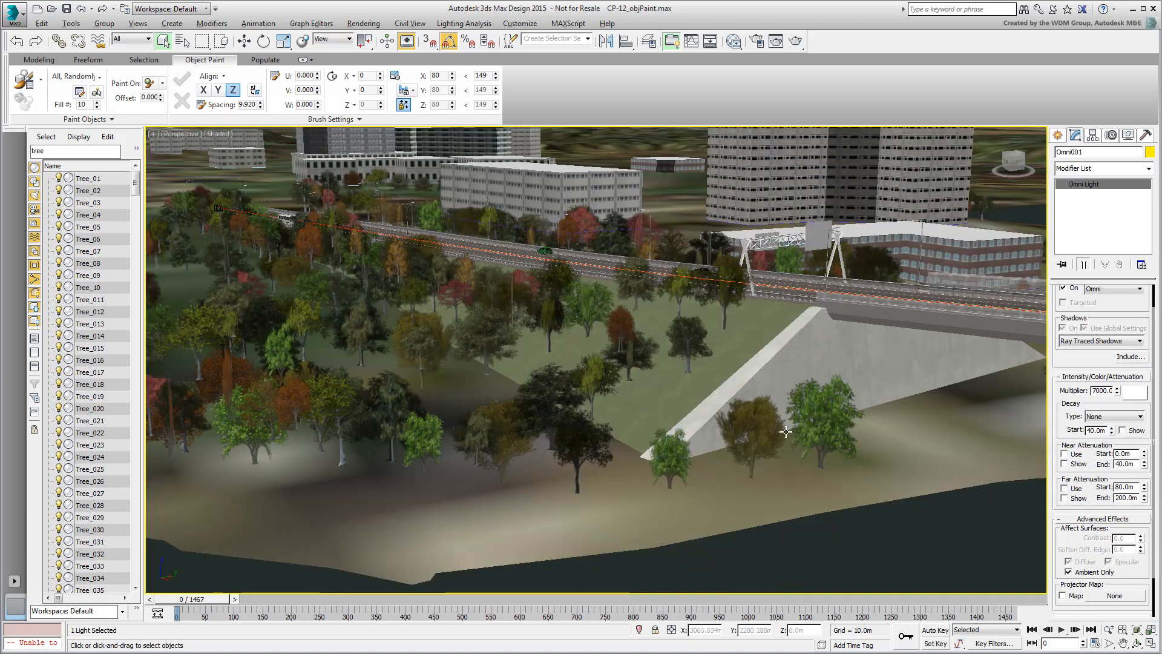
pyautogui.click(777, 45)
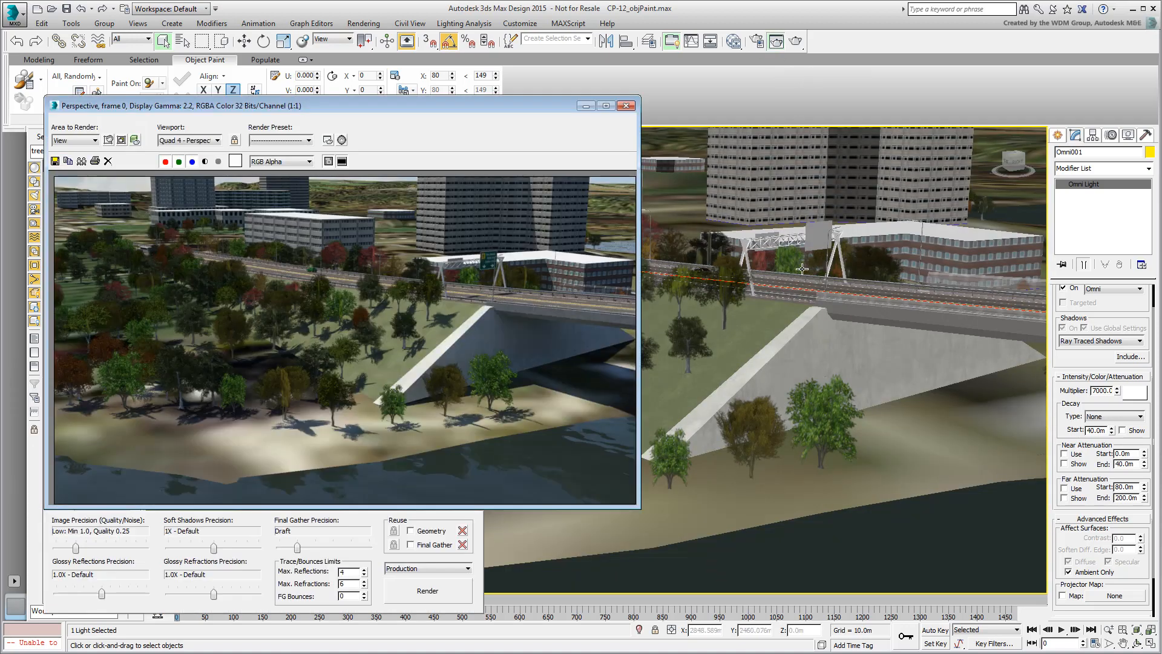
pyautogui.click(428, 592)
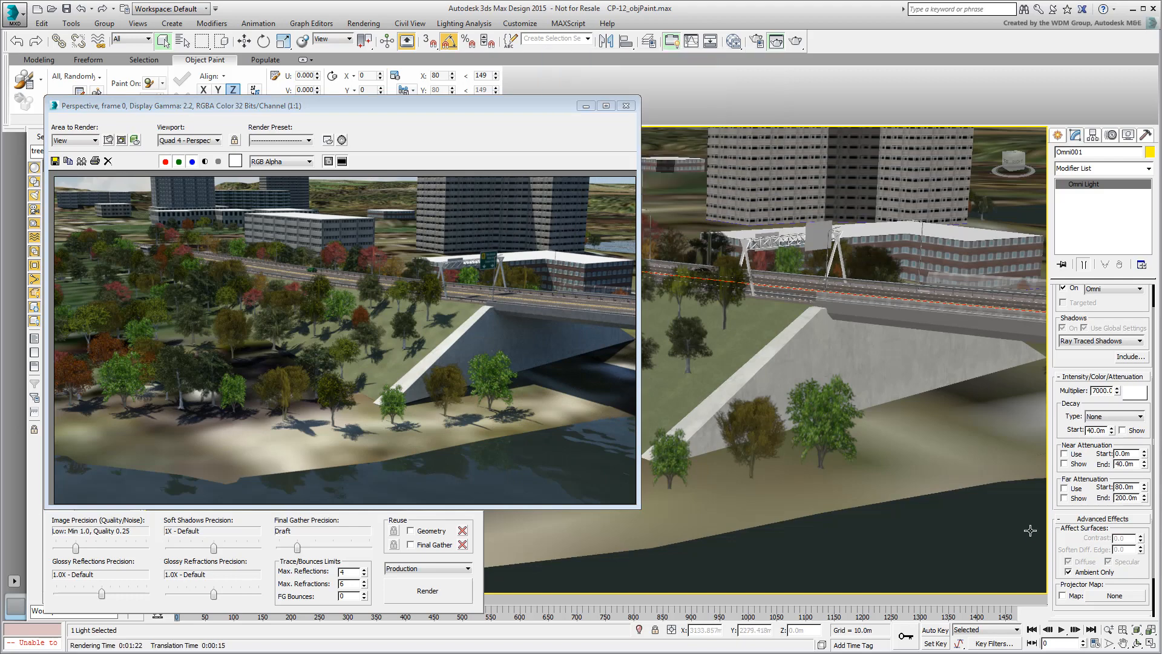
pyautogui.click(626, 106)
# - Frame the perspective view along the bridge roadway behind the red SUV and render it
pyautogui.scroll(-2, 848, 375)
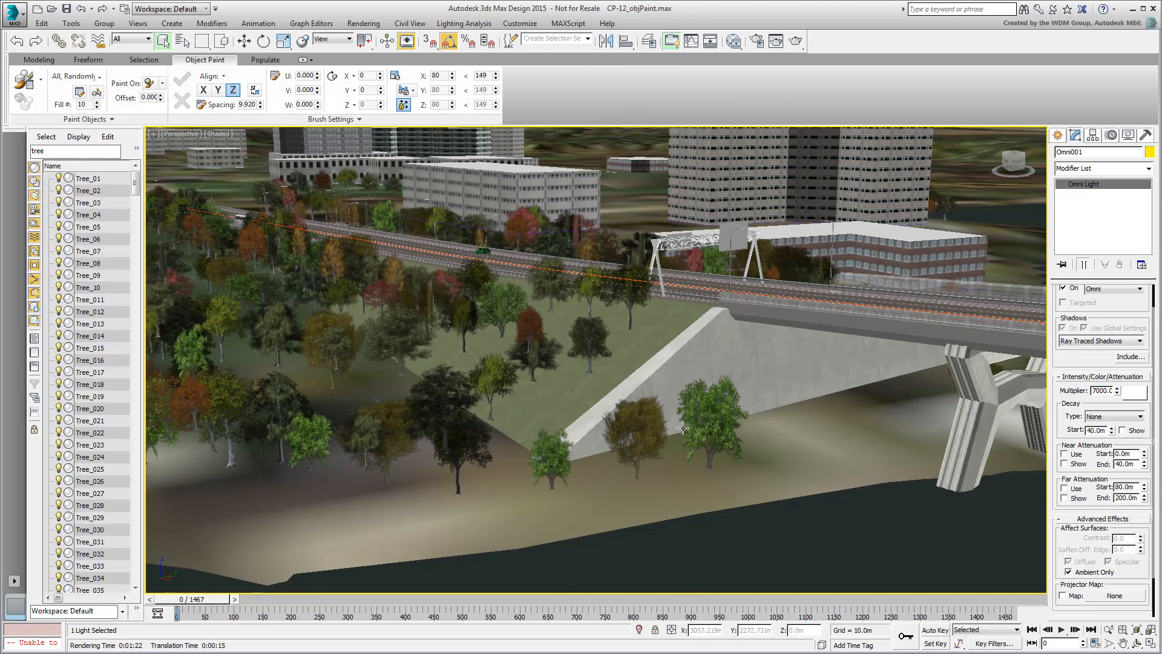
pyautogui.moveTo(860, 388); pyautogui.dragTo(576, 454, button='middle')
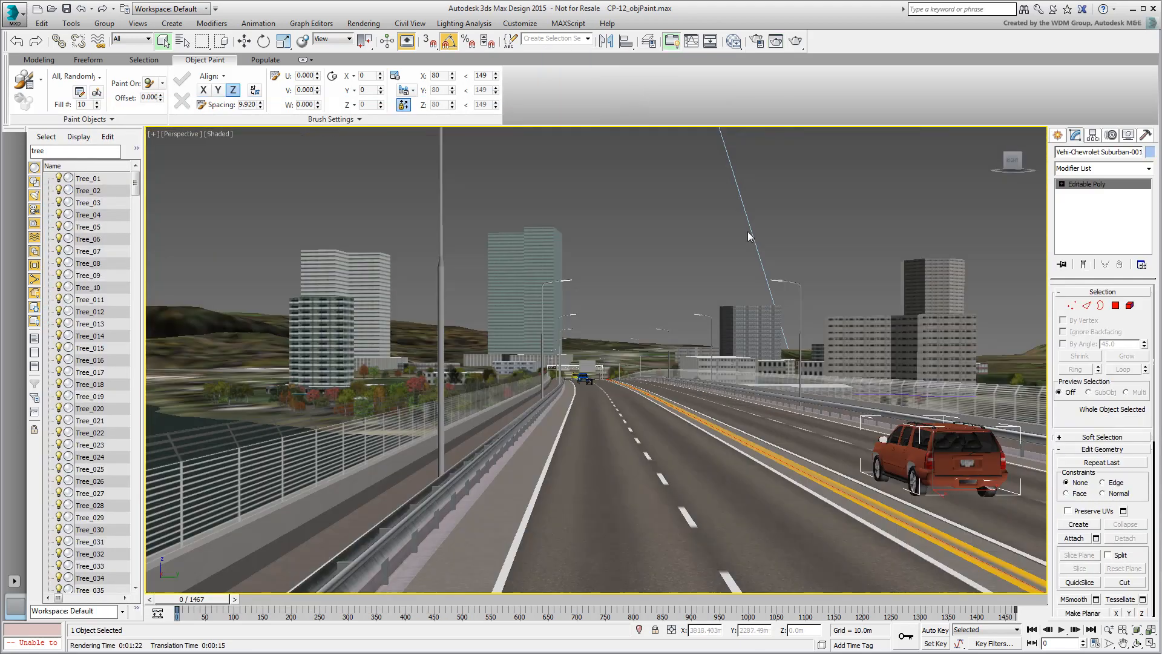
pyautogui.click(795, 41)
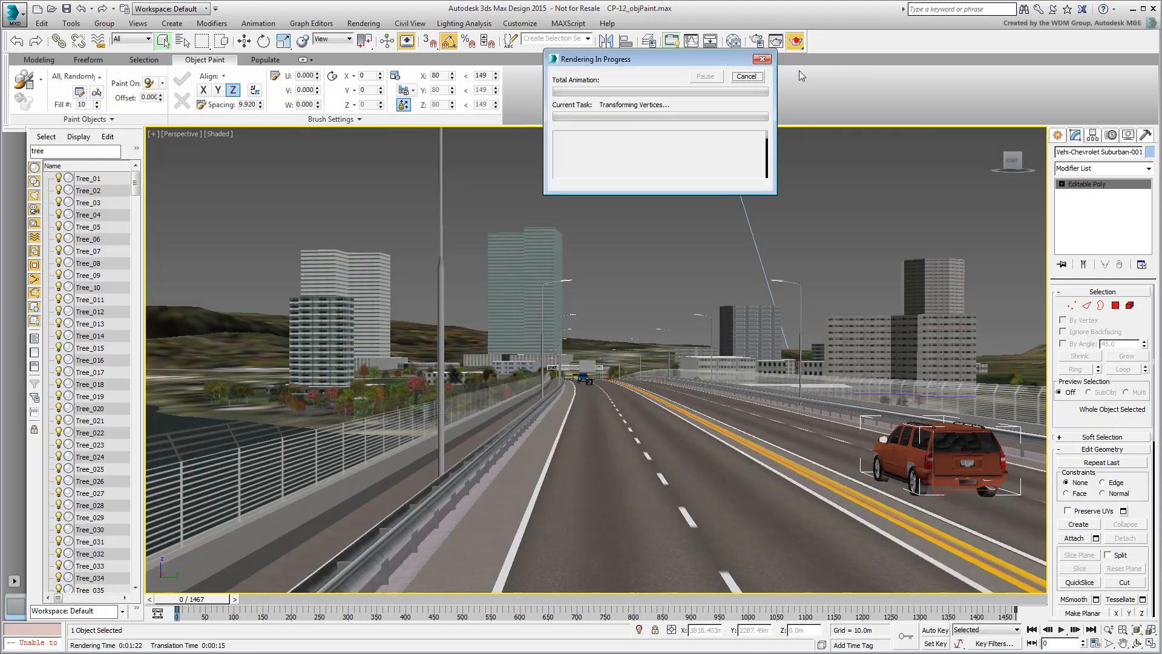